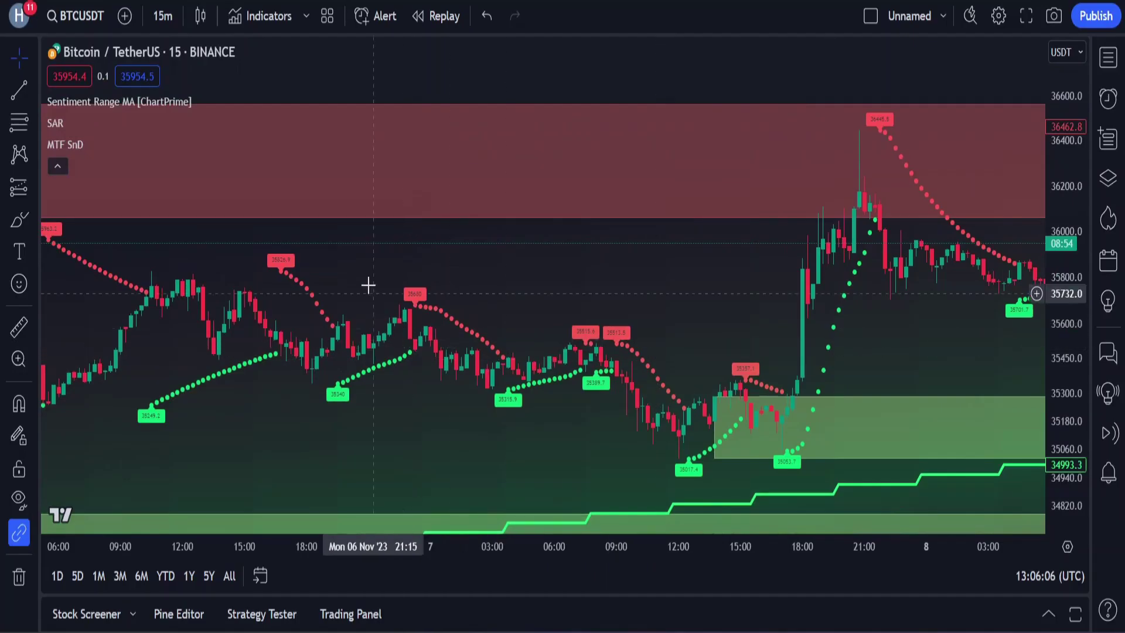
Step: Pan back to the 5 Nov bars, shorten the long position's time span and pause the replay
{"action": "left_click_drag", "start_coordinate": [371, 283], "coordinate": [640, 249]}
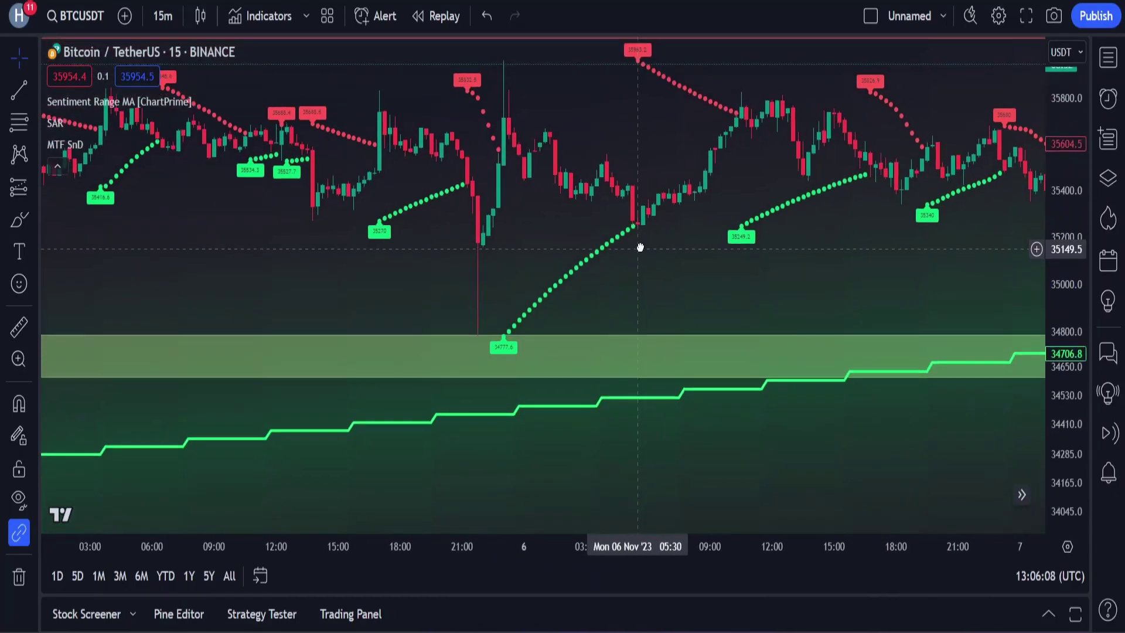
{"action": "left_click_drag", "start_coordinate": [283, 258], "coordinate": [457, 371]}
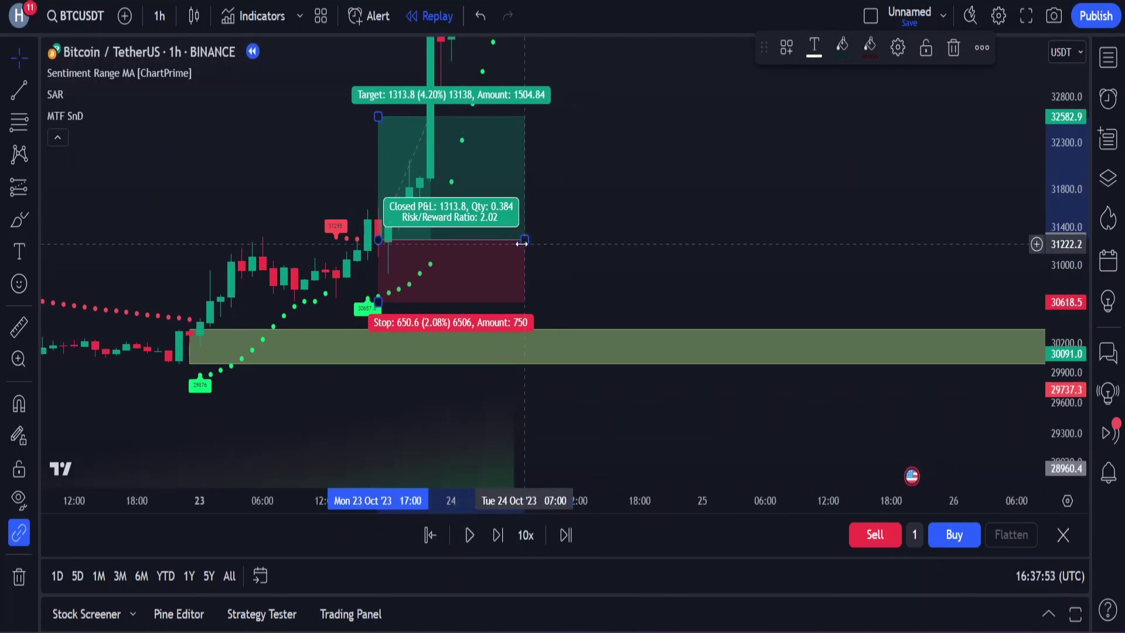
{"action": "left_click_drag", "start_coordinate": [524, 240], "coordinate": [433, 233]}
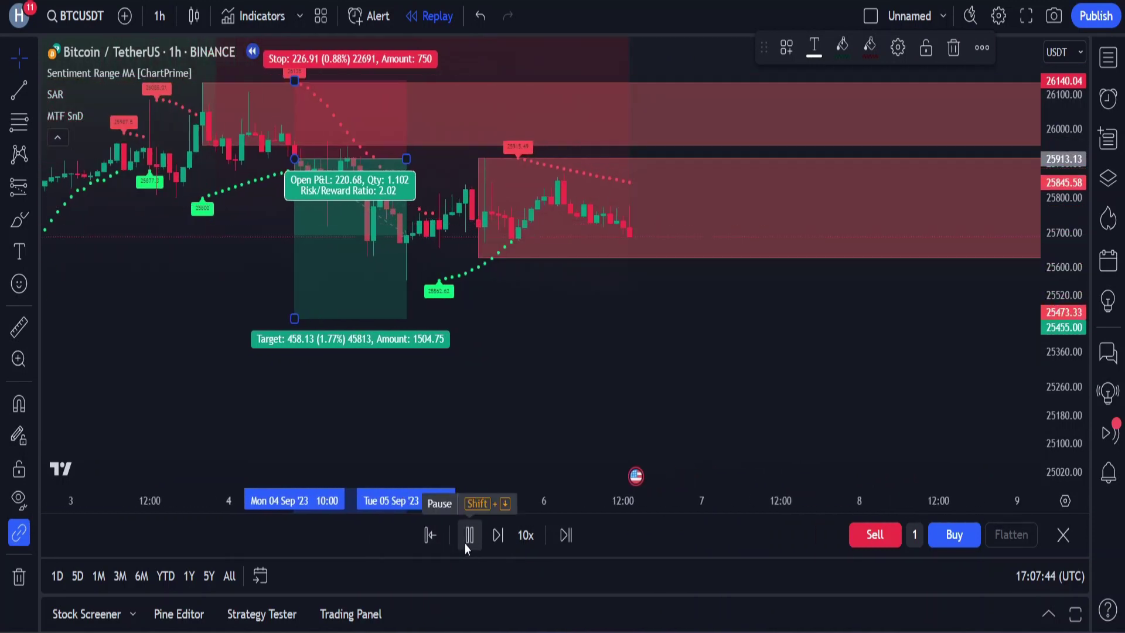
{"action": "left_click", "coordinate": [466, 544]}
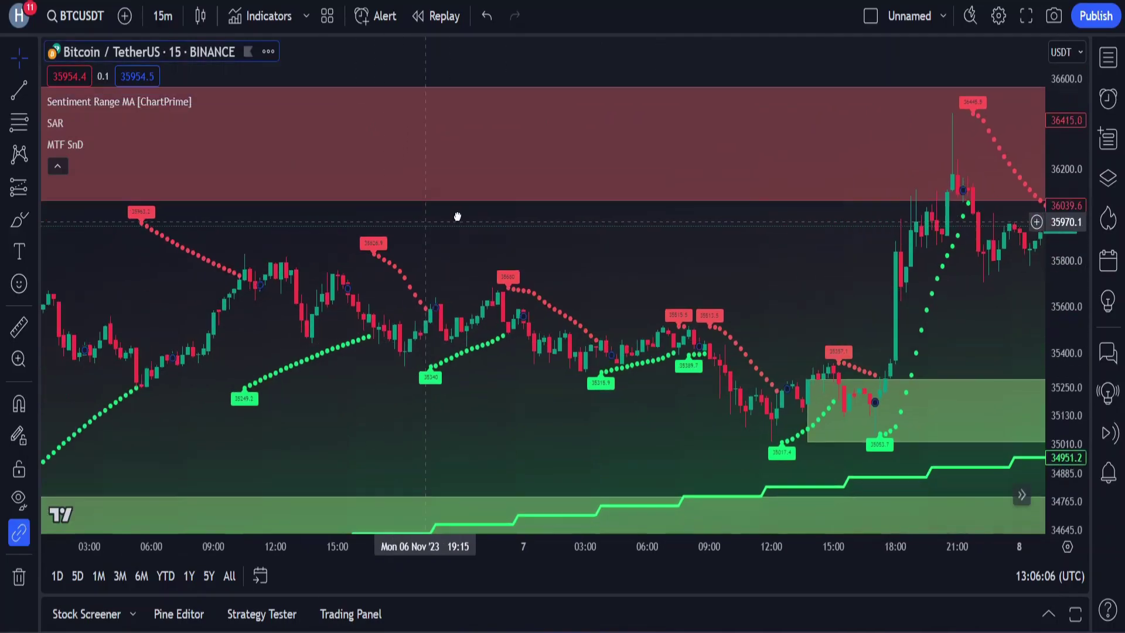
Step: Pan the chart back through 5 Nov to the Sat 04 Nov candles
{"action": "left_click_drag", "start_coordinate": [377, 311], "coordinate": [650, 375]}
{"action": "left_click_drag", "start_coordinate": [272, 244], "coordinate": [455, 373]}
{"action": "left_click_drag", "start_coordinate": [213, 138], "coordinate": [382, 194]}
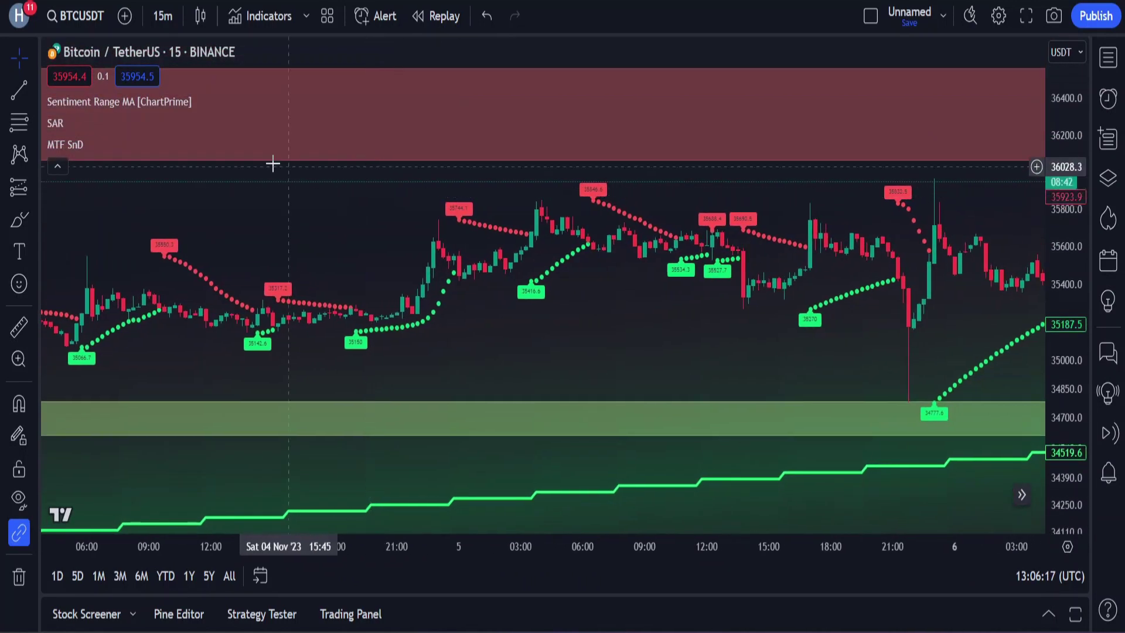
Step: Remove Sentiment Range MA, SAR and MTF SnD, then stretch the price scale and pan to Nov 6
{"action": "left_click", "coordinate": [267, 101]}
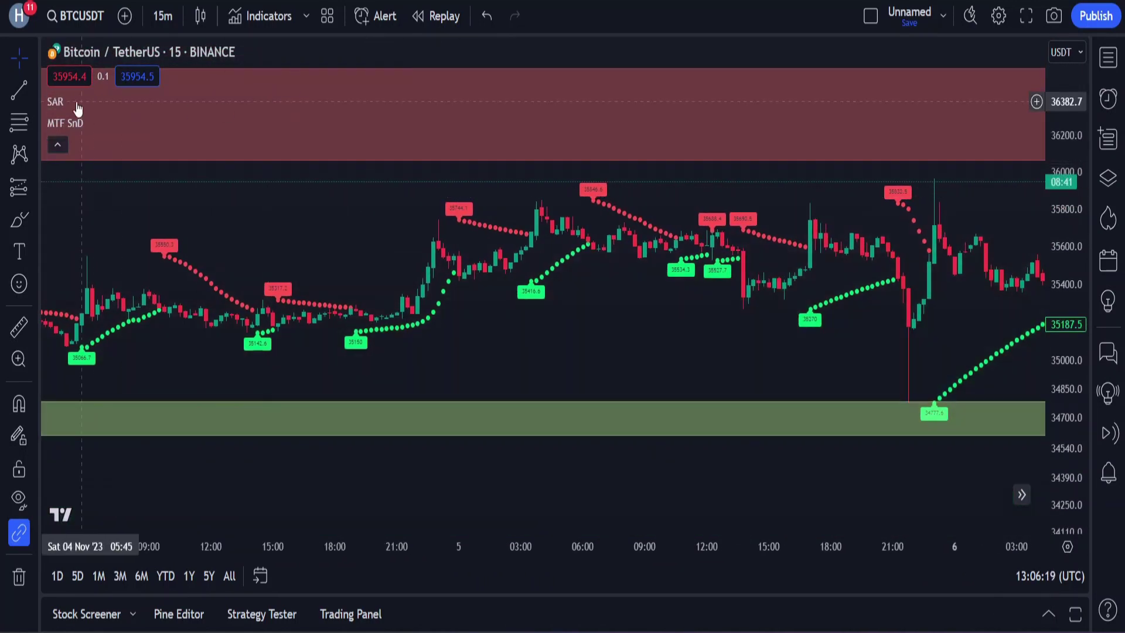
{"action": "left_click", "coordinate": [137, 100]}
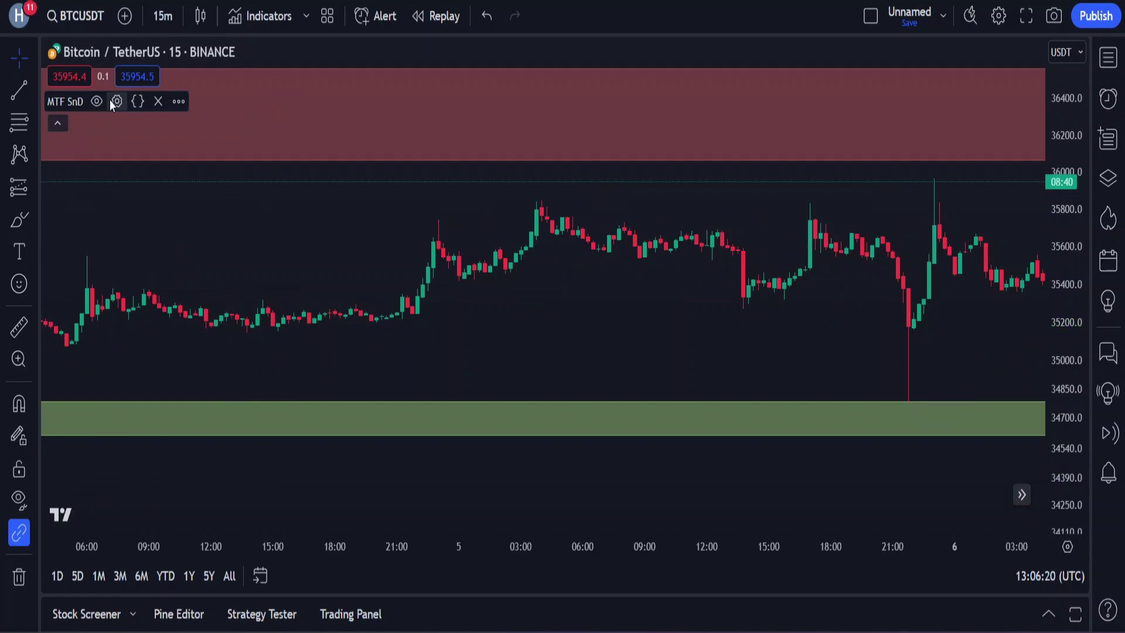
{"action": "left_click", "coordinate": [158, 101]}
{"action": "left_click_drag", "start_coordinate": [1071, 272], "coordinate": [1035, 117]}
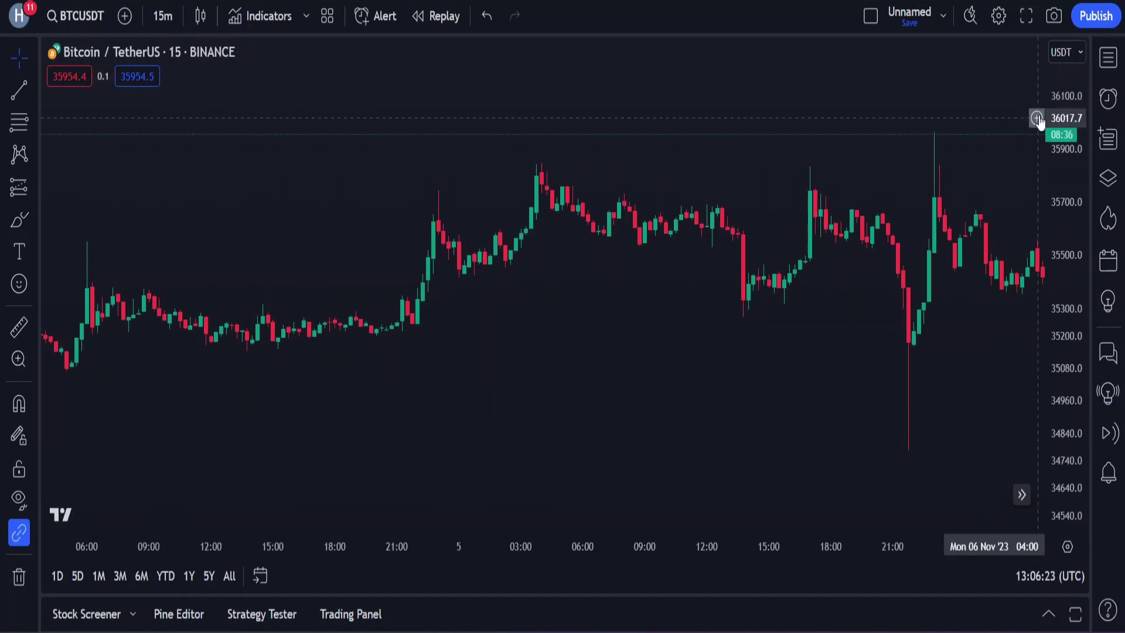
{"action": "left_click_drag", "start_coordinate": [716, 111], "coordinate": [412, 111]}
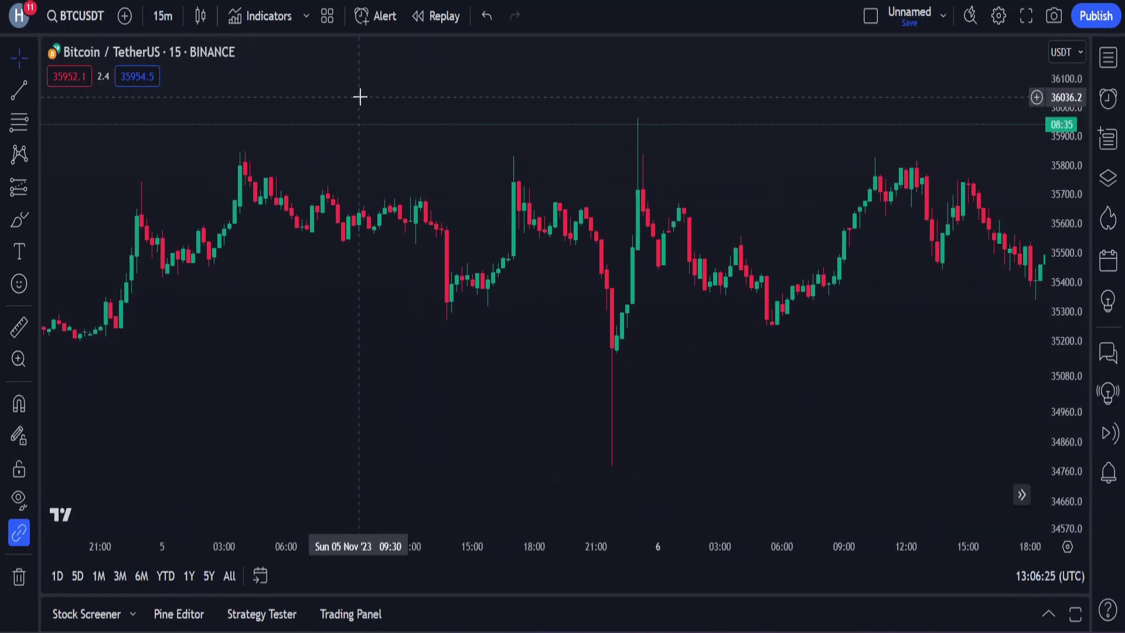
Step: Search 'sentimentra' and add Sentiment Range MA [ChartPrime] to the chart
{"action": "left_click", "coordinate": [266, 22]}
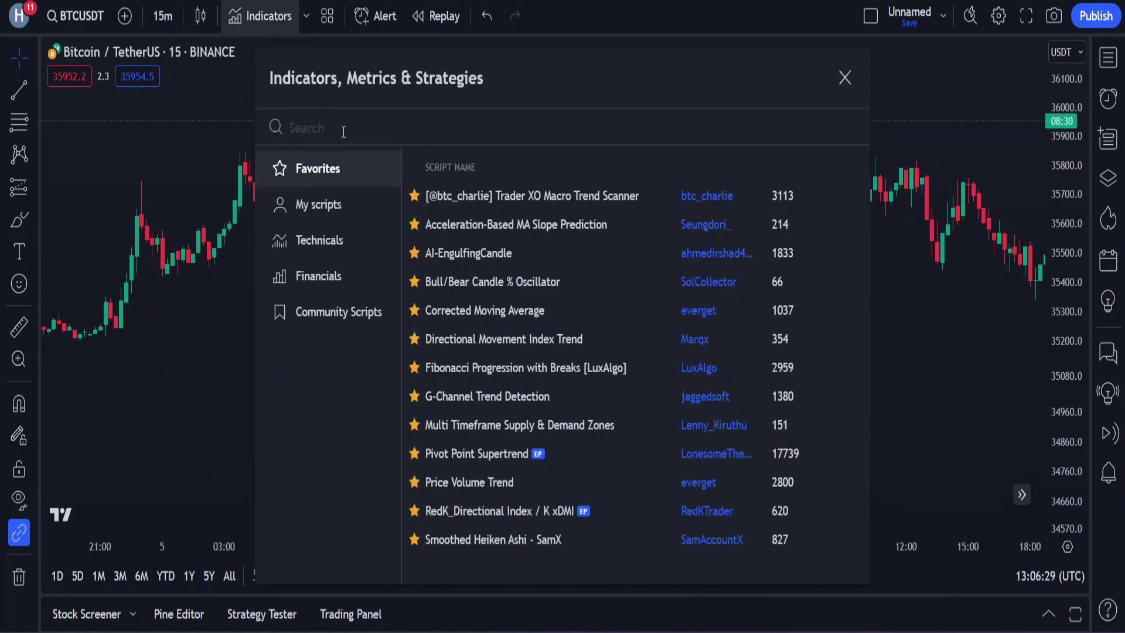
{"action": "type", "text": "se"}
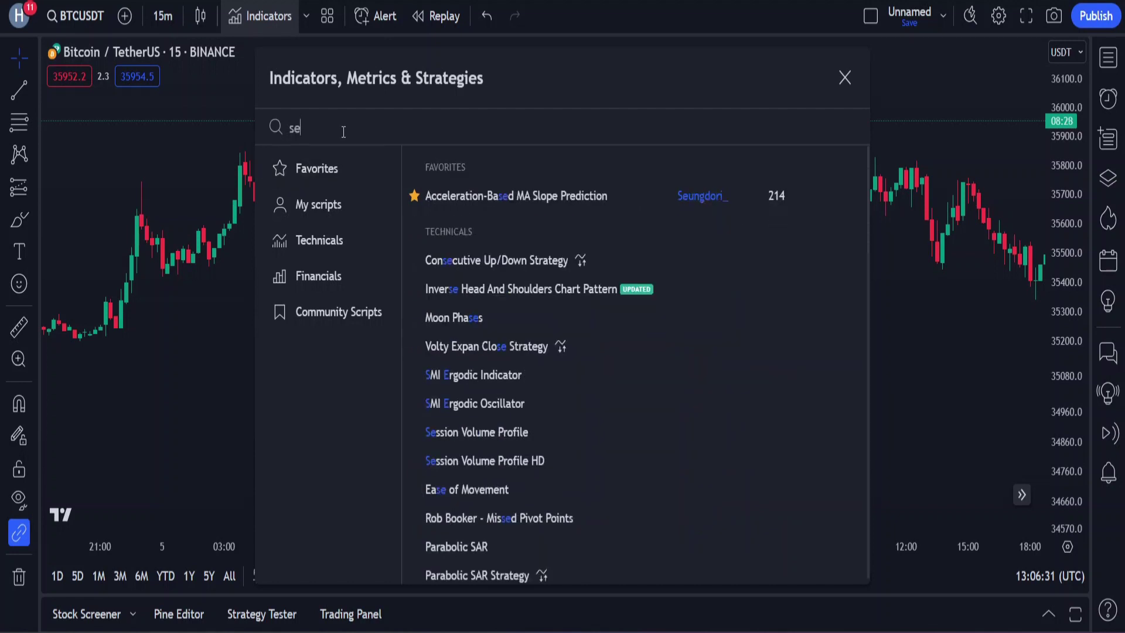
{"action": "type", "text": "ntimentran"}
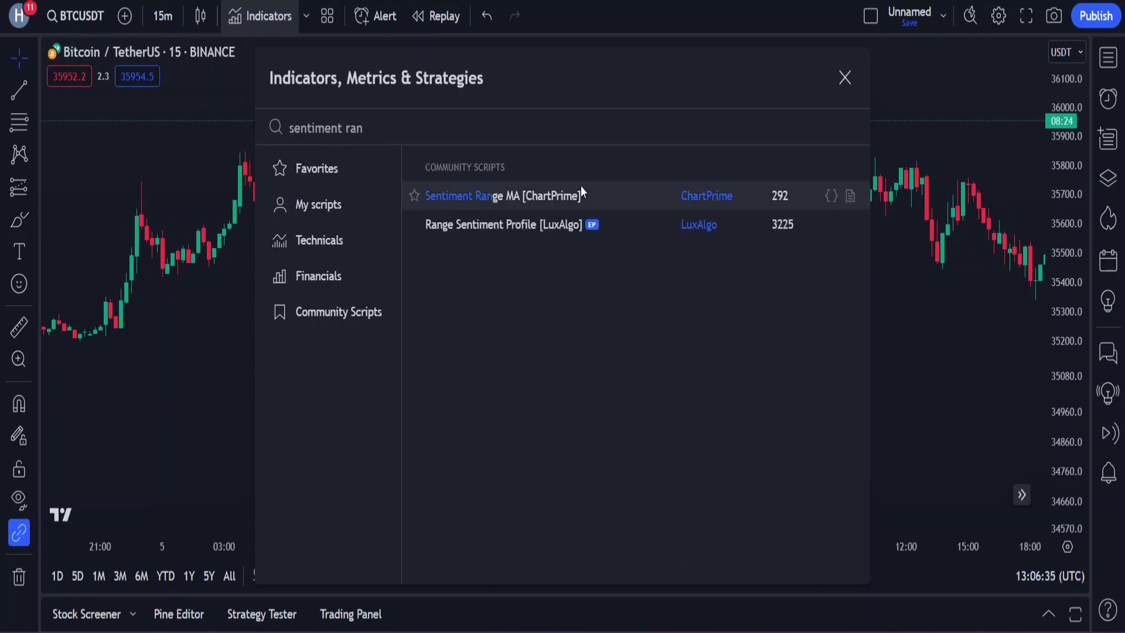
{"action": "left_click", "coordinate": [553, 192]}
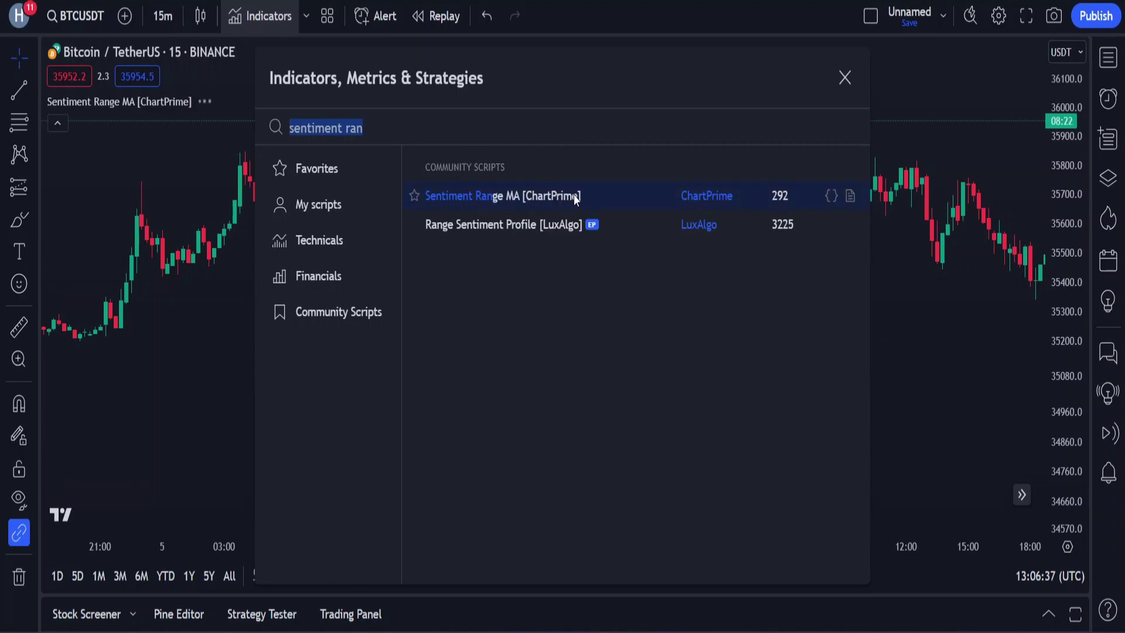
{"action": "left_click", "coordinate": [840, 82]}
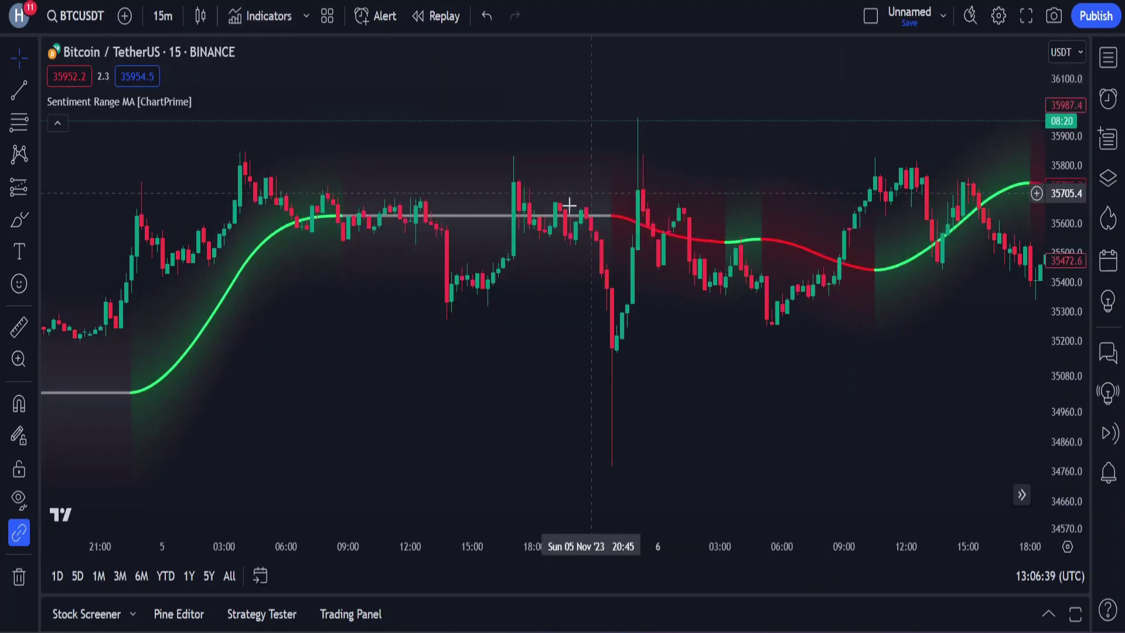
{"action": "left_click_drag", "start_coordinate": [410, 387], "coordinate": [756, 357]}
{"action": "left_click_drag", "start_coordinate": [477, 363], "coordinate": [896, 344]}
{"action": "left_click_drag", "start_coordinate": [502, 392], "coordinate": [661, 403]}
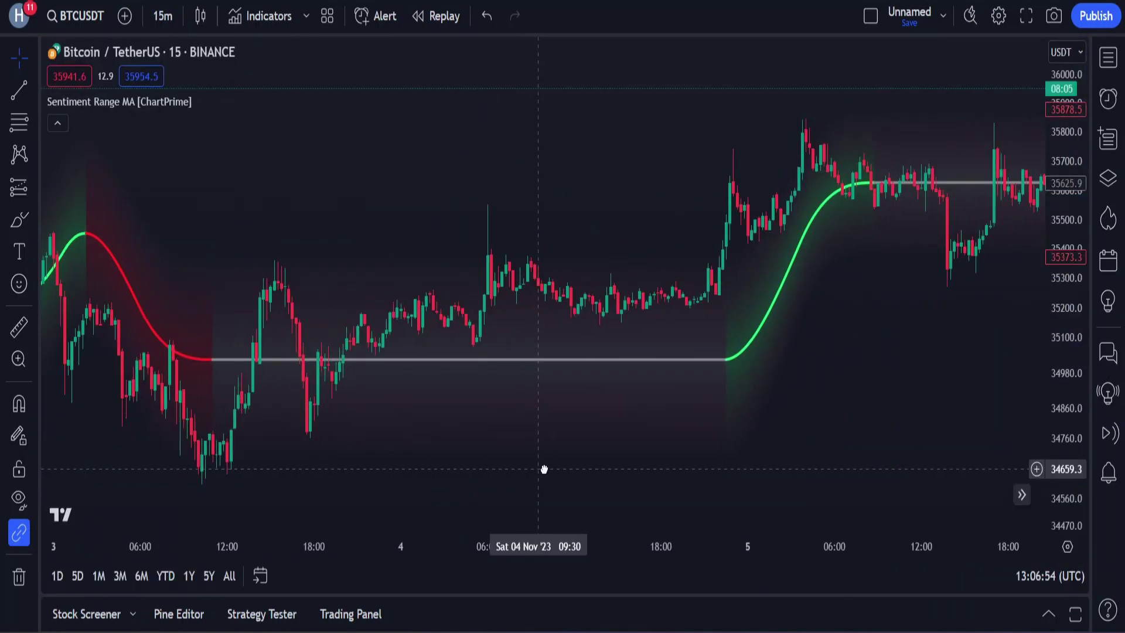
{"action": "left_click_drag", "start_coordinate": [540, 467], "coordinate": [577, 469]}
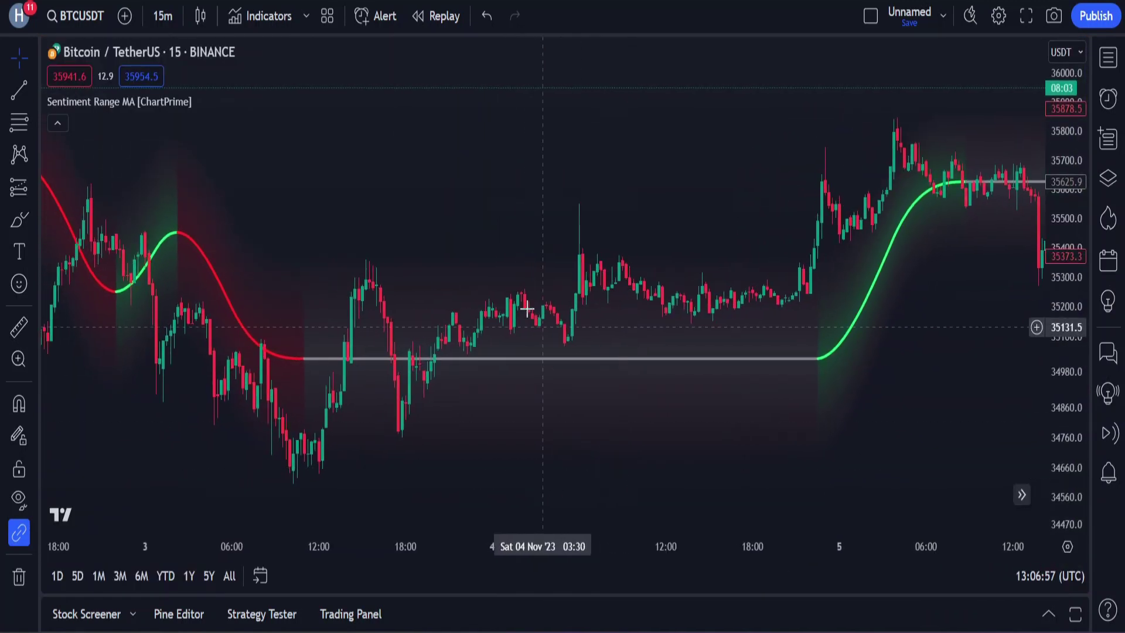
{"action": "left_click_drag", "start_coordinate": [415, 216], "coordinate": [281, 145]}
{"action": "left_click_drag", "start_coordinate": [730, 138], "coordinate": [549, 128]}
{"action": "left_click_drag", "start_coordinate": [807, 149], "coordinate": [510, 153]}
{"action": "left_click_drag", "start_coordinate": [741, 117], "coordinate": [262, 176]}
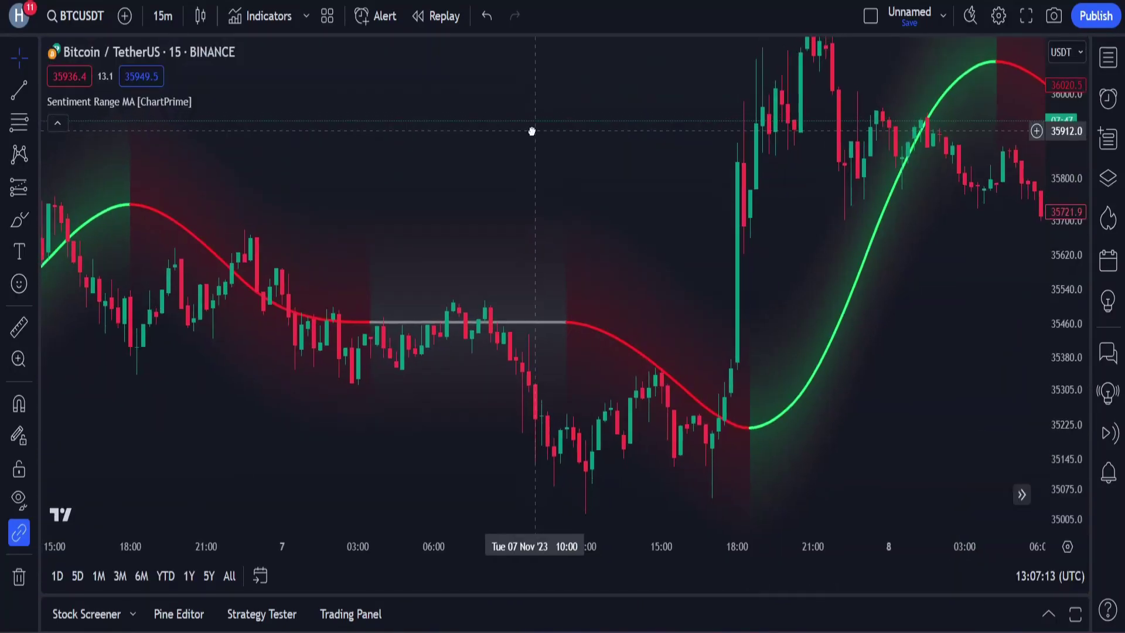
{"action": "mouse_move", "coordinate": [532, 131]}
{"action": "left_mouse_down"}
{"action": "mouse_move", "coordinate": [547, 139]}
{"action": "mouse_move", "coordinate": [553, 129]}
{"action": "left_mouse_up"}
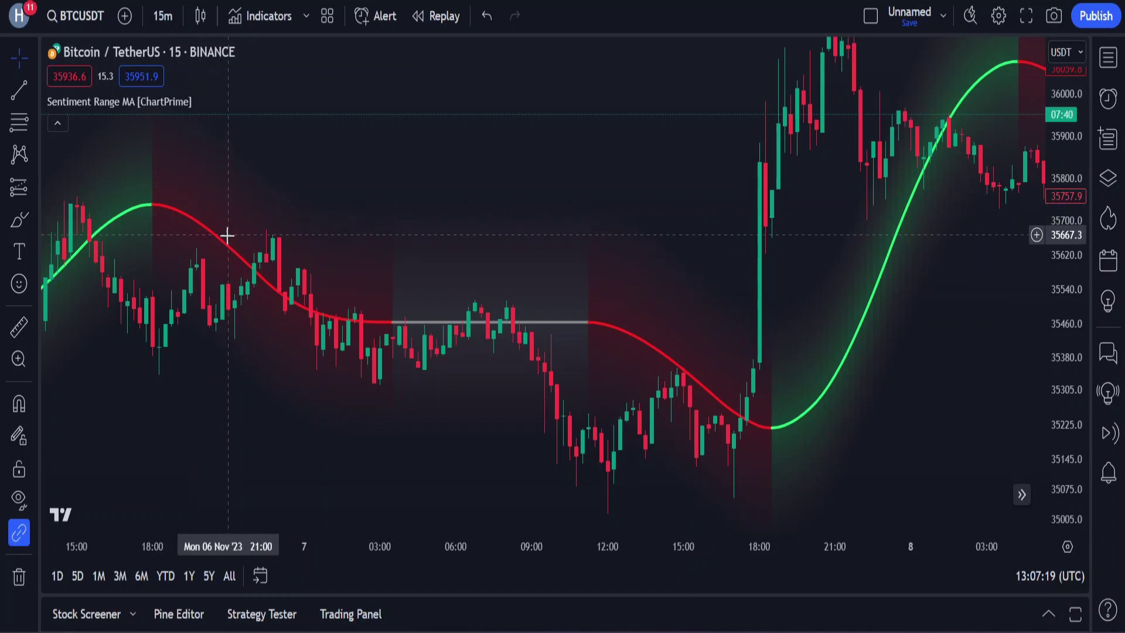
{"action": "mouse_move", "coordinate": [314, 213]}
{"action": "left_mouse_down"}
{"action": "mouse_move", "coordinate": [487, 183]}
{"action": "mouse_move", "coordinate": [668, 191]}
{"action": "left_mouse_up"}
{"action": "mouse_move", "coordinate": [494, 124]}
{"action": "left_mouse_down"}
{"action": "mouse_move", "coordinate": [624, 116]}
{"action": "mouse_move", "coordinate": [299, 131]}
{"action": "mouse_move", "coordinate": [154, 121]}
{"action": "left_mouse_up"}
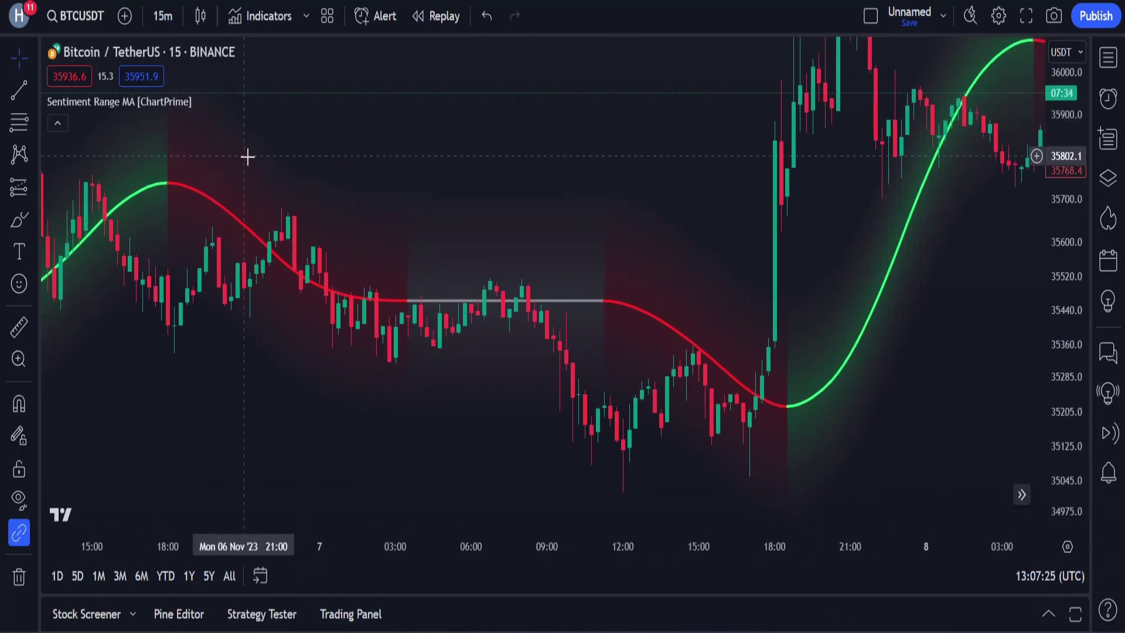
{"action": "left_click_drag", "start_coordinate": [541, 251], "coordinate": [766, 191]}
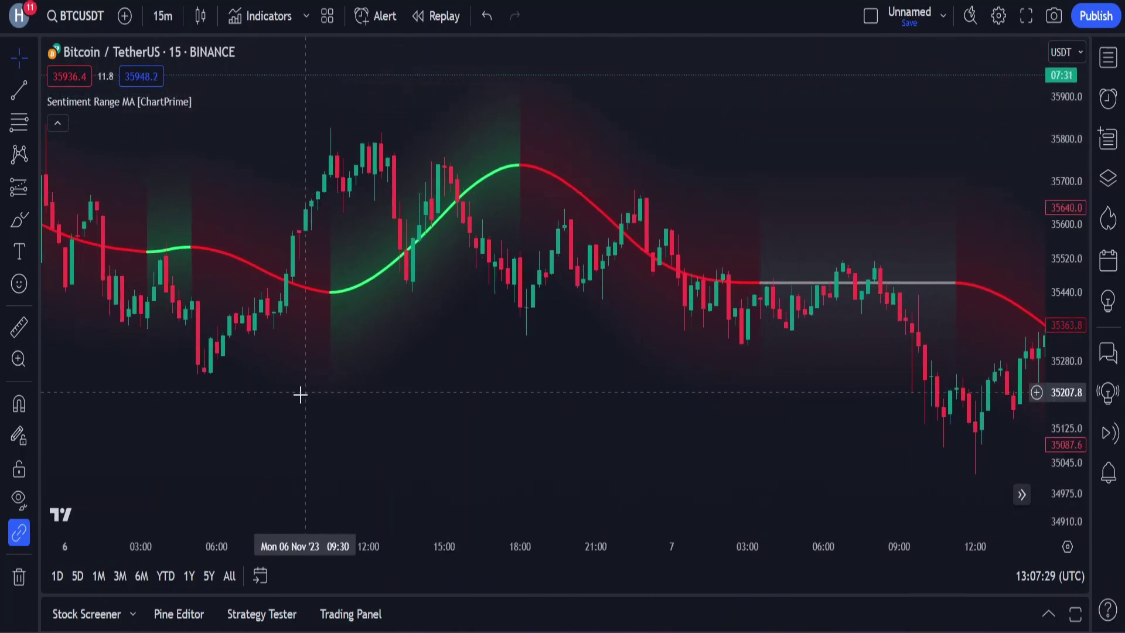
{"action": "left_click_drag", "start_coordinate": [309, 406], "coordinate": [991, 410]}
{"action": "left_click_drag", "start_coordinate": [359, 437], "coordinate": [381, 446]}
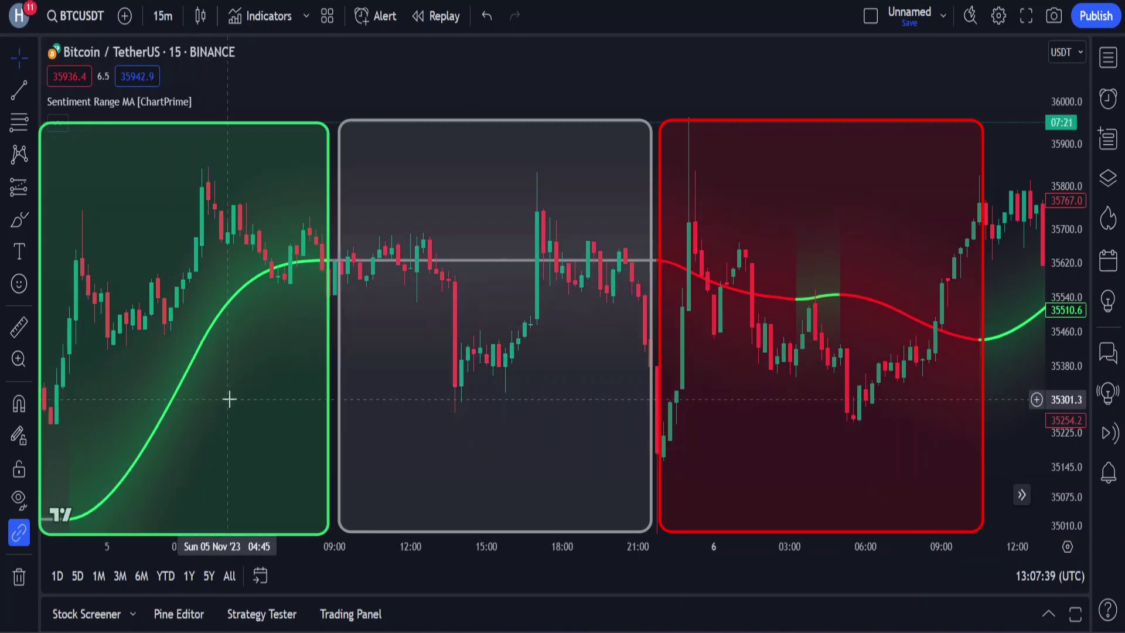
{"action": "left_click_drag", "start_coordinate": [229, 399], "coordinate": [804, 325]}
{"action": "left_click_drag", "start_coordinate": [344, 480], "coordinate": [647, 471]}
{"action": "left_click_drag", "start_coordinate": [562, 540], "coordinate": [684, 535]}
{"action": "left_click_drag", "start_coordinate": [644, 457], "coordinate": [594, 455]}
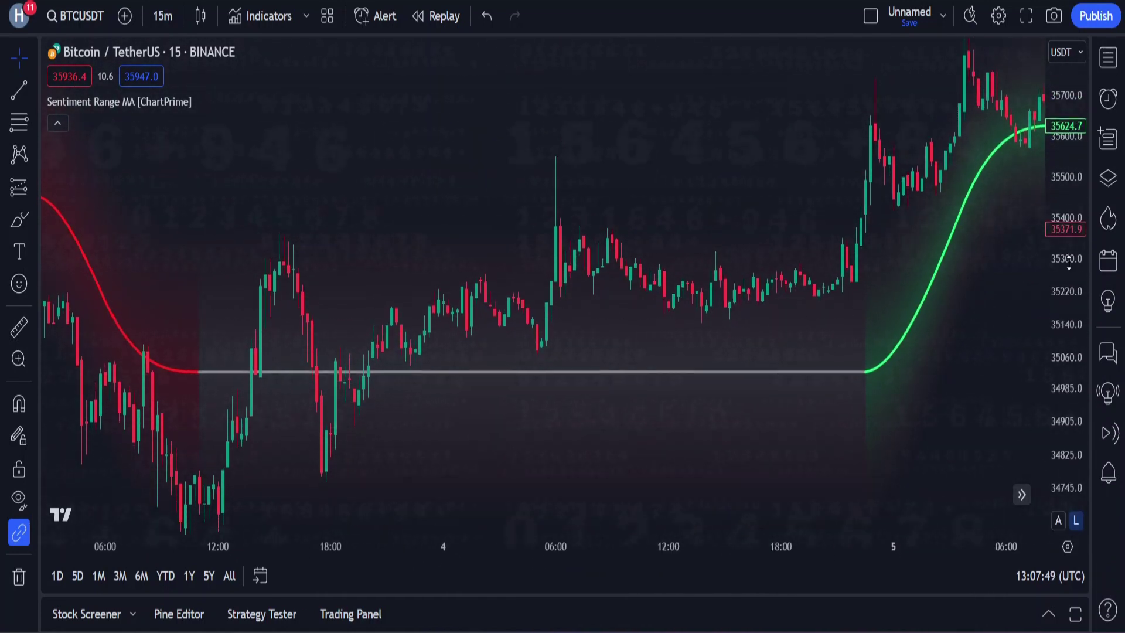
{"action": "left_click_drag", "start_coordinate": [668, 541], "coordinate": [572, 426]}
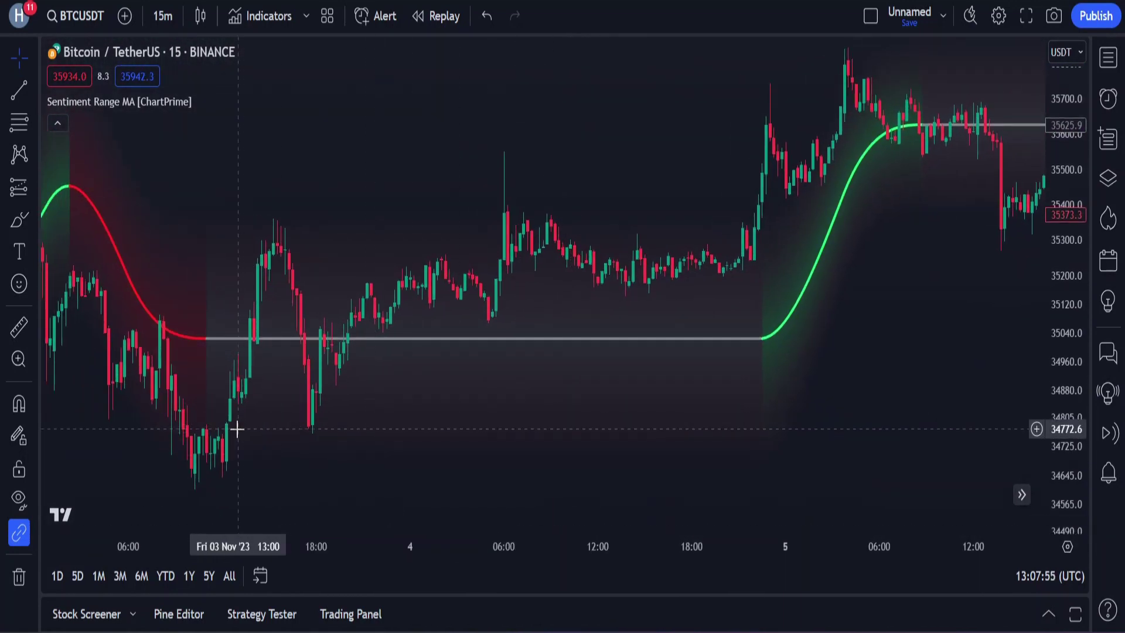
{"action": "scroll", "coordinate": [234, 430], "scroll_direction": "left", "scroll_amount": 5}
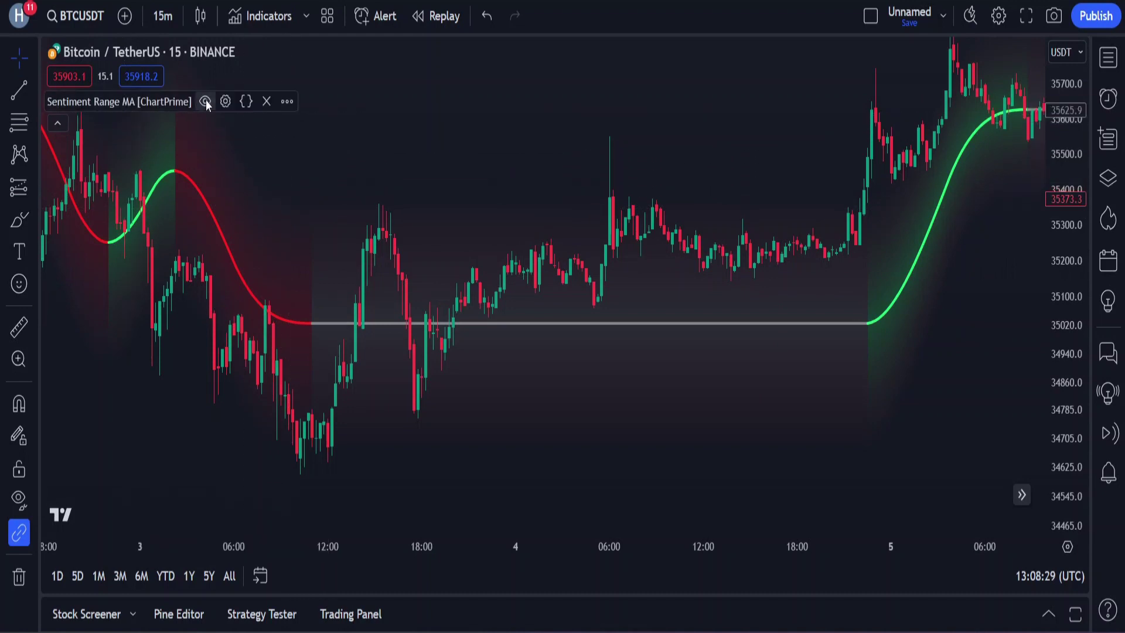
Step: Set the Sentiment Range MA Range Multiplier to 10
{"action": "left_click", "coordinate": [226, 102]}
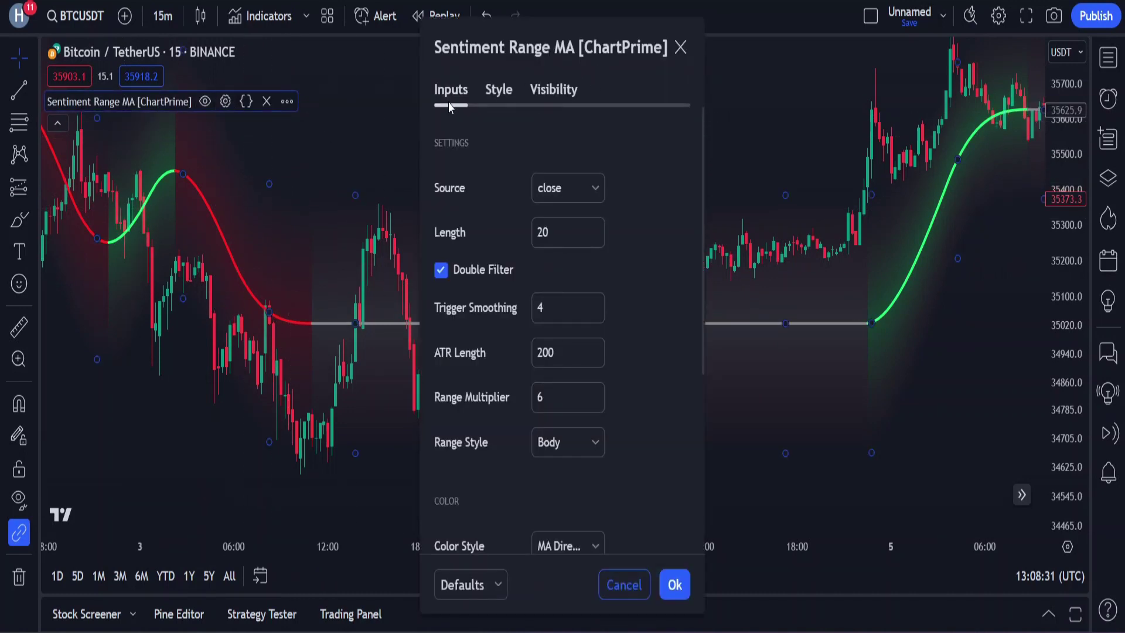
{"action": "scroll", "coordinate": [500, 212], "scroll_direction": "down", "scroll_amount": 3}
{"action": "scroll", "coordinate": [499, 213], "scroll_direction": "up", "scroll_amount": 3}
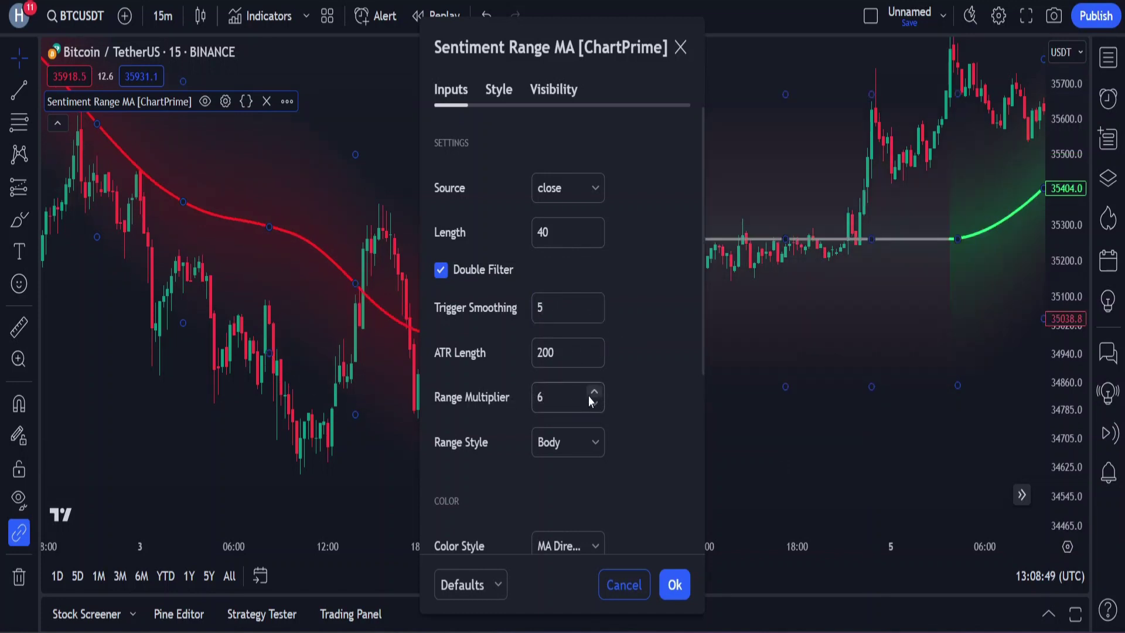
{"action": "left_click_drag", "start_coordinate": [644, 40], "coordinate": [295, 44]}
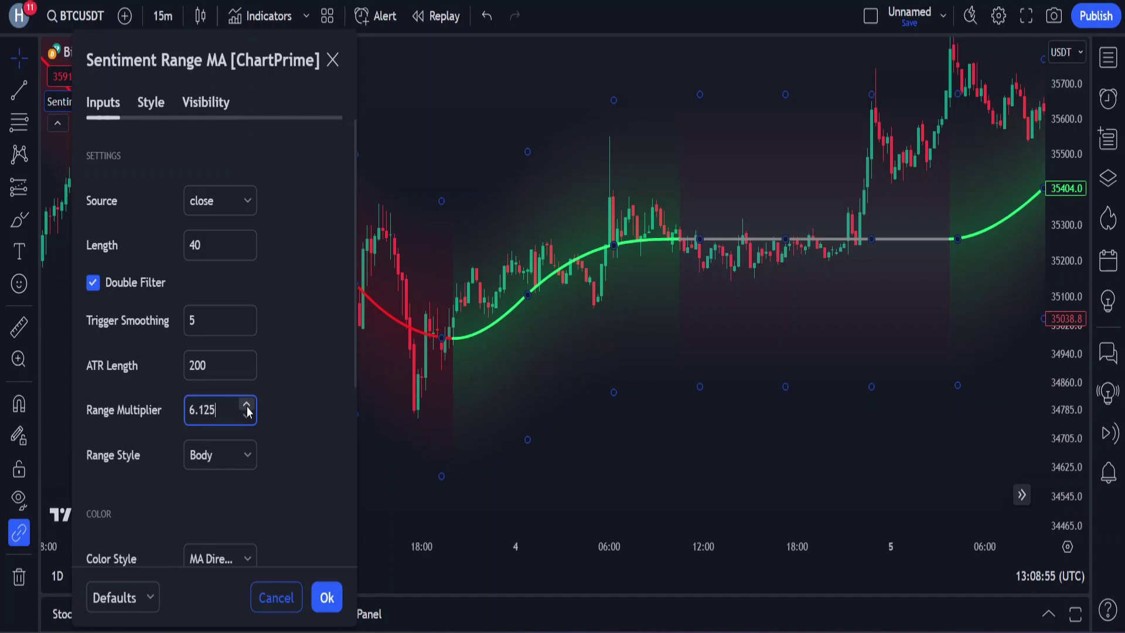
{"action": "type", "text": "10"}
{"action": "left_click", "coordinate": [337, 405]}
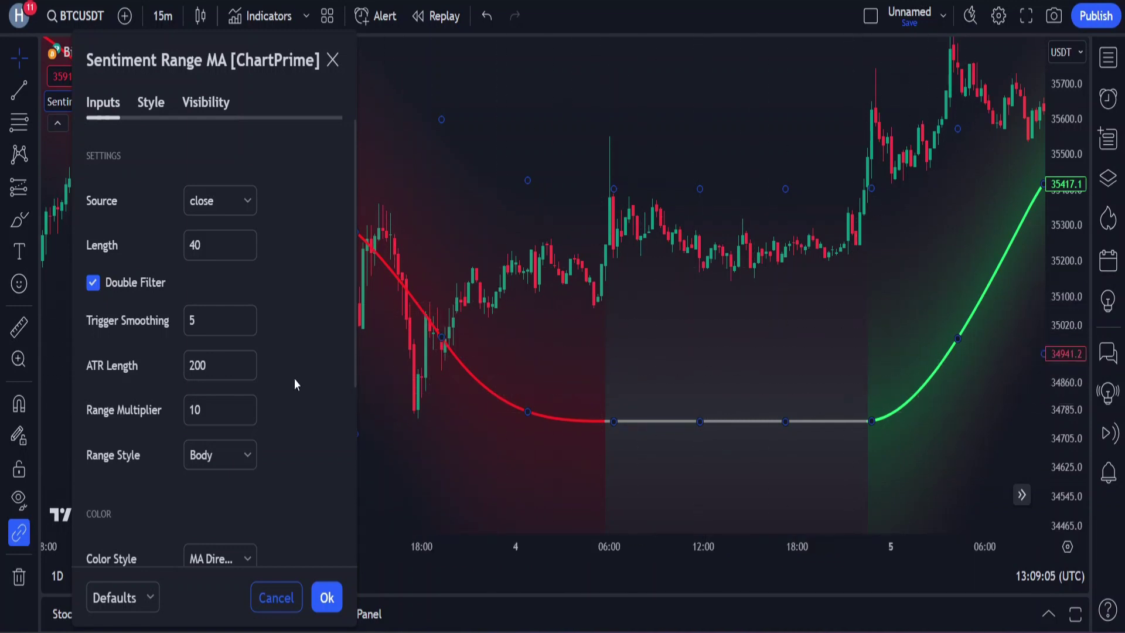
Step: Set the indicator's Timeframe to 4 hours, apply it and pan to later data
{"action": "scroll", "coordinate": [131, 424], "scroll_direction": "down", "scroll_amount": 5}
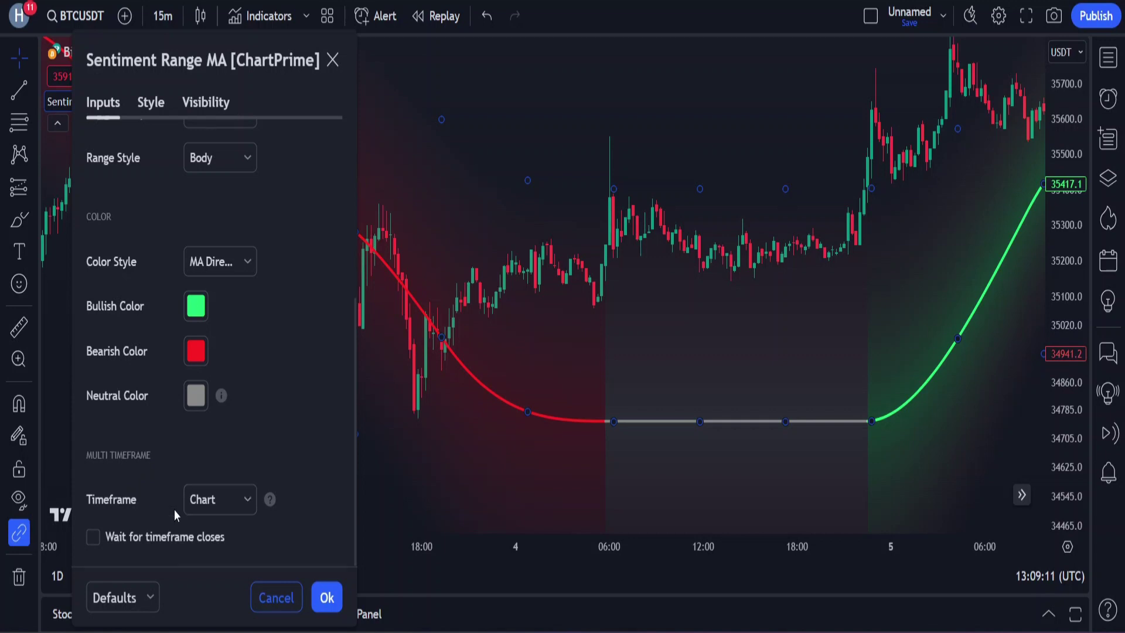
{"action": "left_click", "coordinate": [213, 504]}
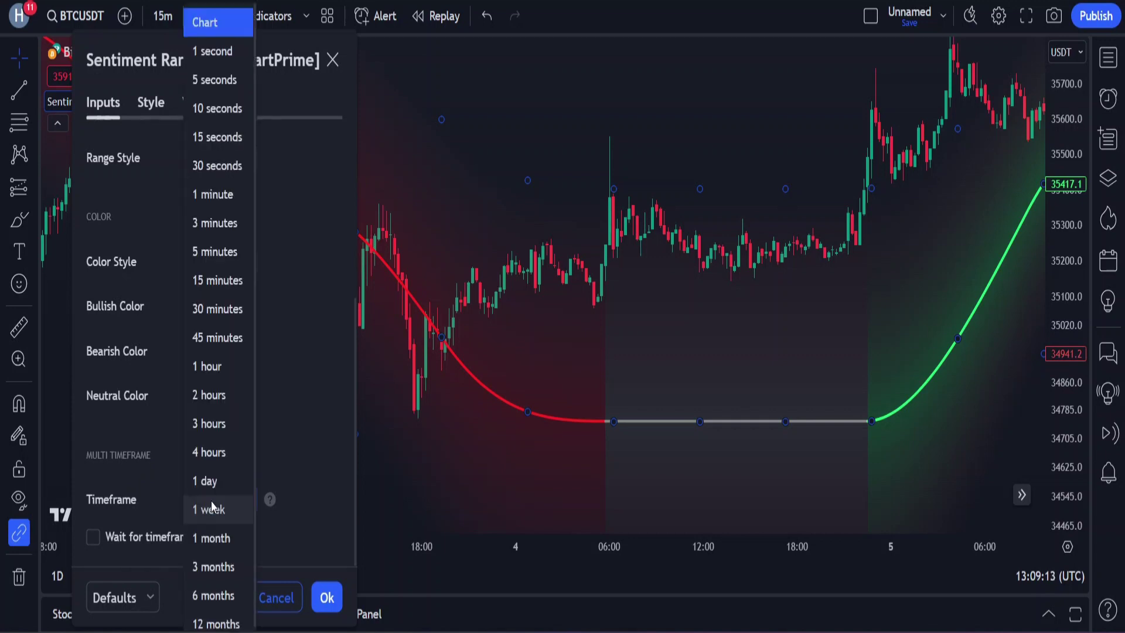
{"action": "scroll", "coordinate": [215, 378], "scroll_direction": "down", "scroll_amount": 1}
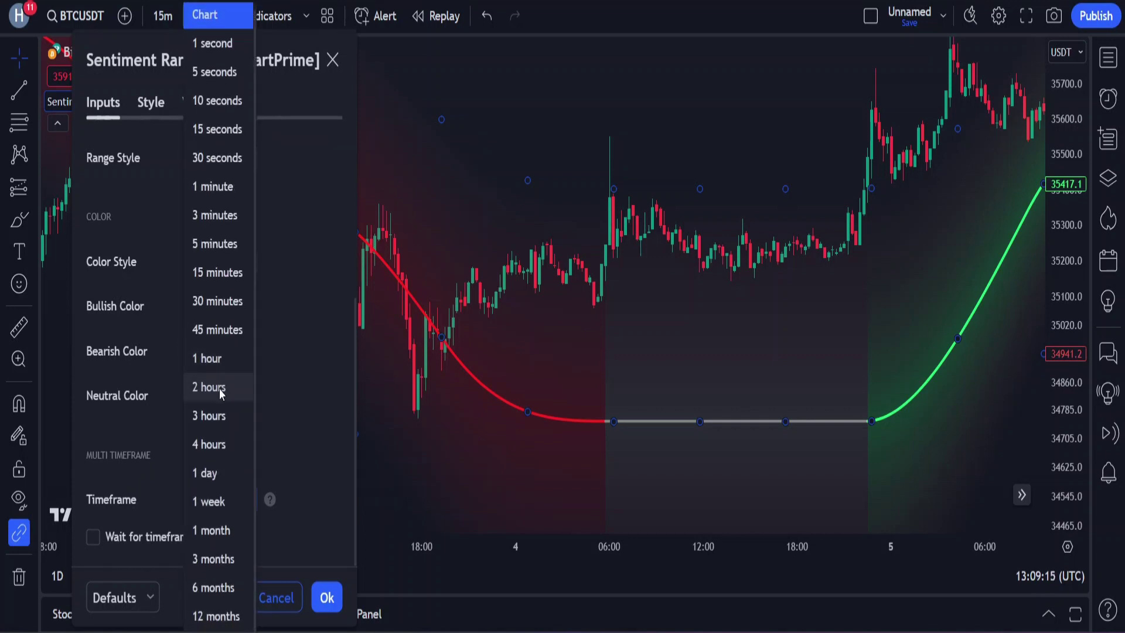
{"action": "left_click", "coordinate": [223, 441]}
{"action": "left_click", "coordinate": [327, 597]}
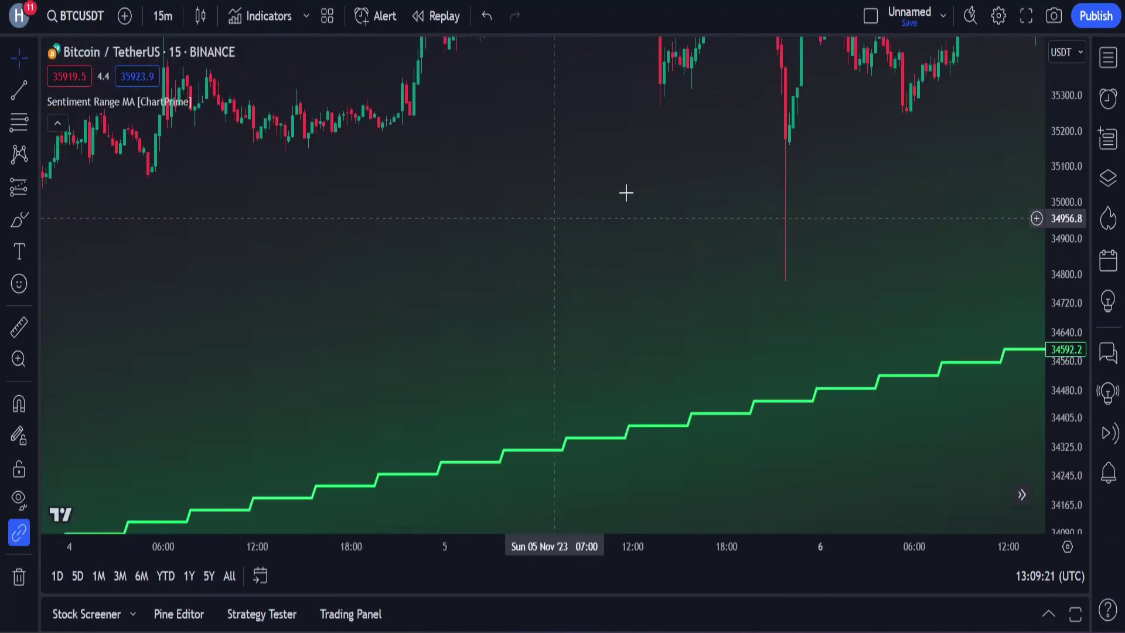
{"action": "left_click_drag", "start_coordinate": [626, 193], "coordinate": [221, 269]}
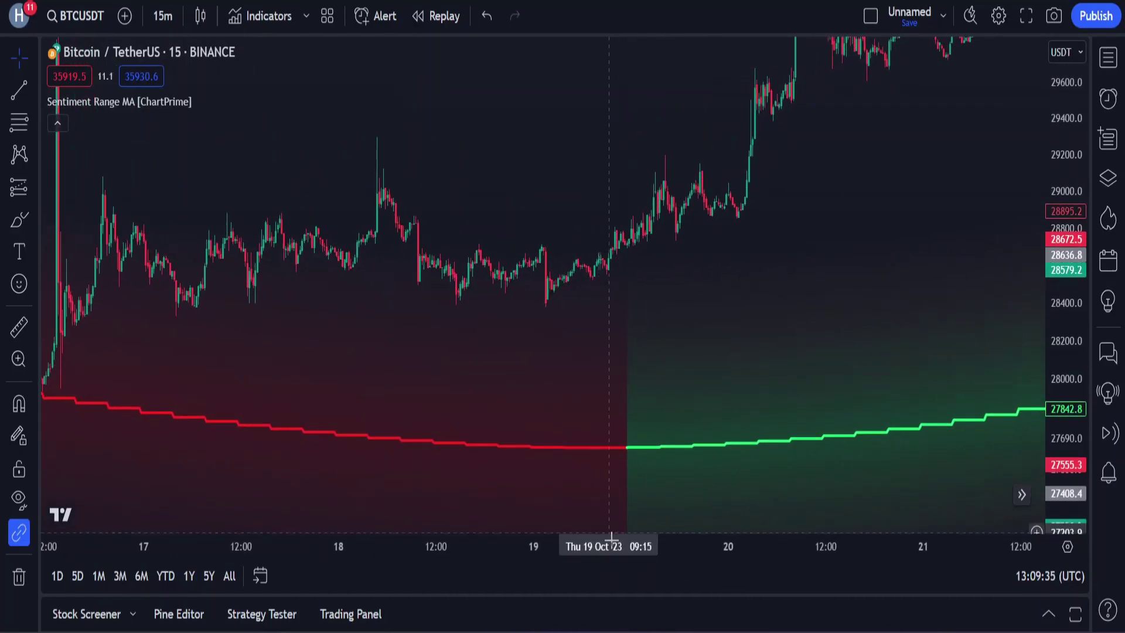
Step: Widen the bars and pan to later dates where the 4-hour MA runs stepped
{"action": "left_click_drag", "start_coordinate": [611, 538], "coordinate": [371, 540]}
{"action": "left_click_drag", "start_coordinate": [344, 359], "coordinate": [613, 294]}
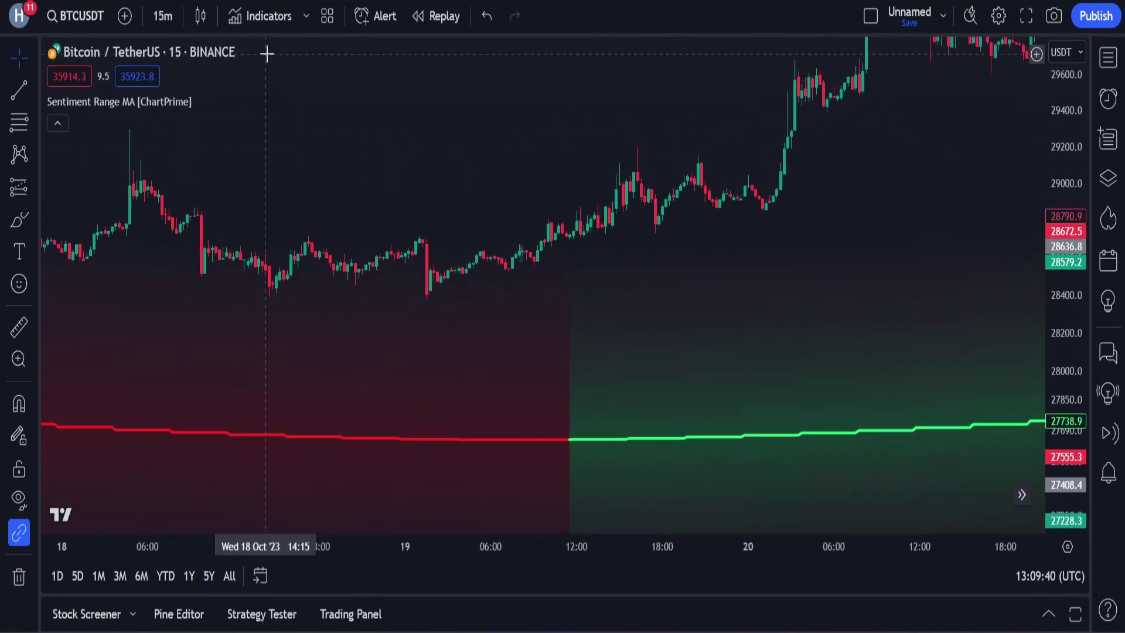
{"action": "left_click", "coordinate": [266, 19]}
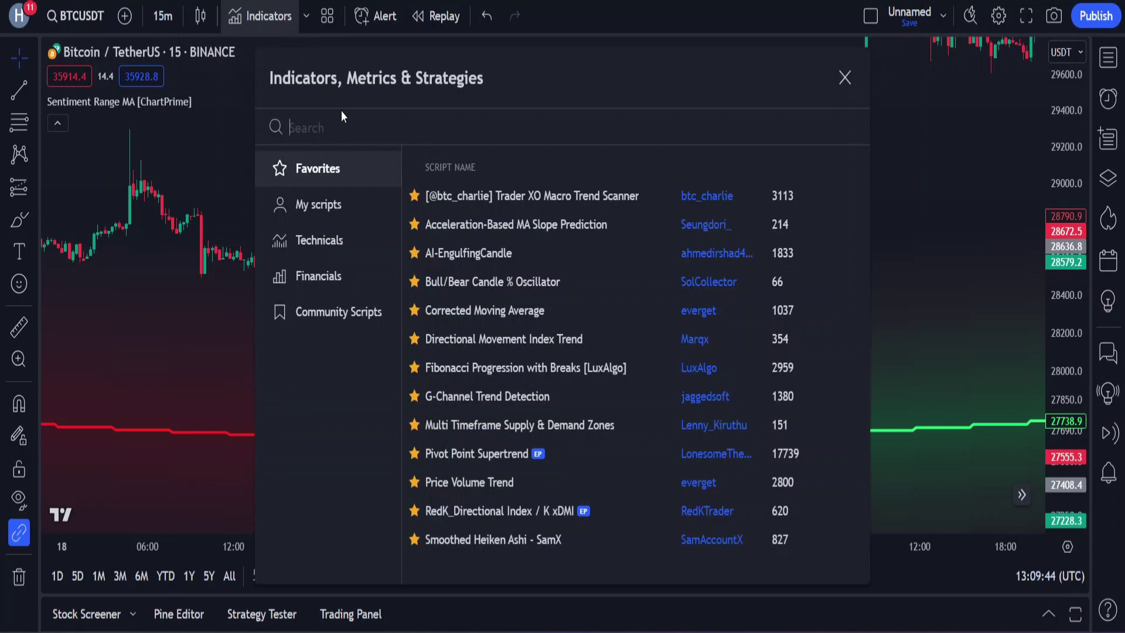
Step: Search 'parabolic sar' and add Parabolic SAR [with Algorithm and Alerts] to the chart
{"action": "type", "text": "para"}
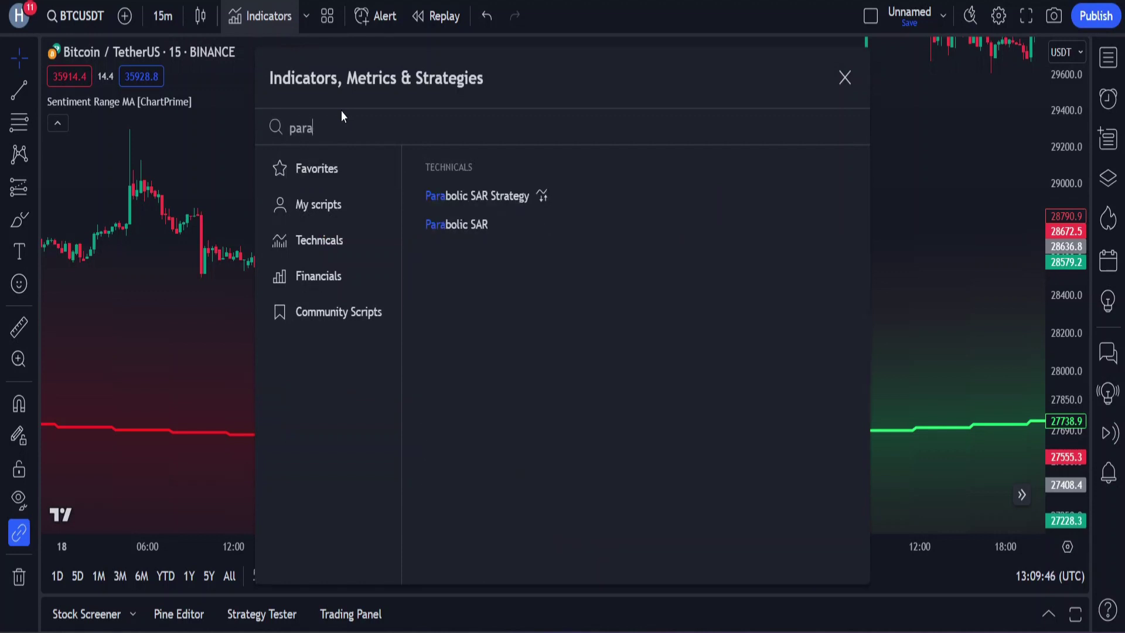
{"action": "type", "text": "bolic sar"}
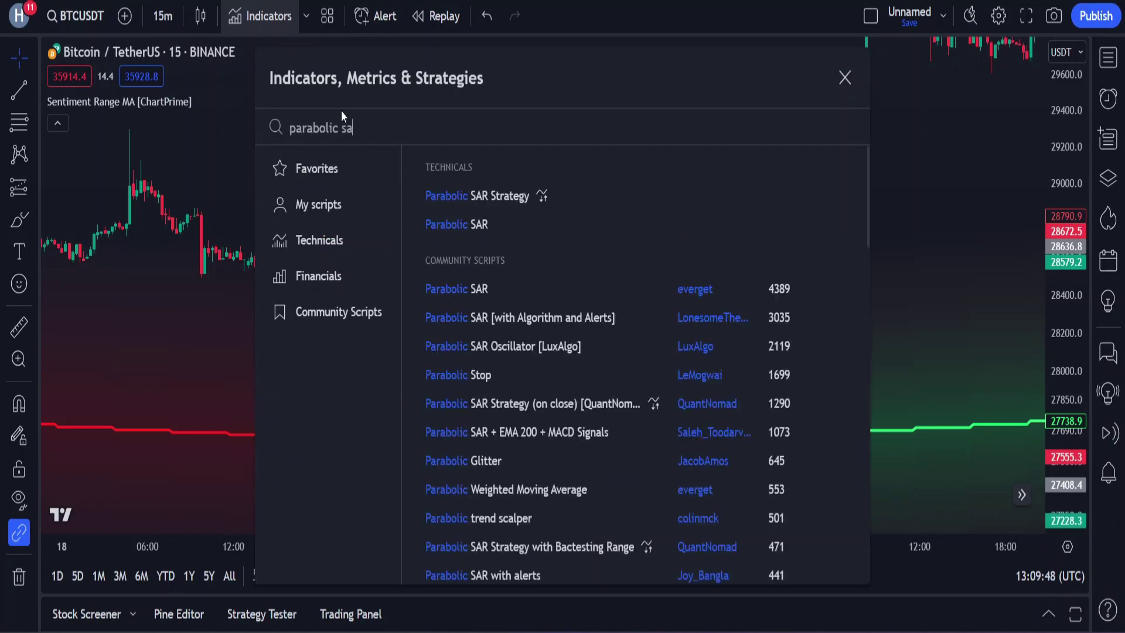
{"action": "left_click", "coordinate": [652, 315]}
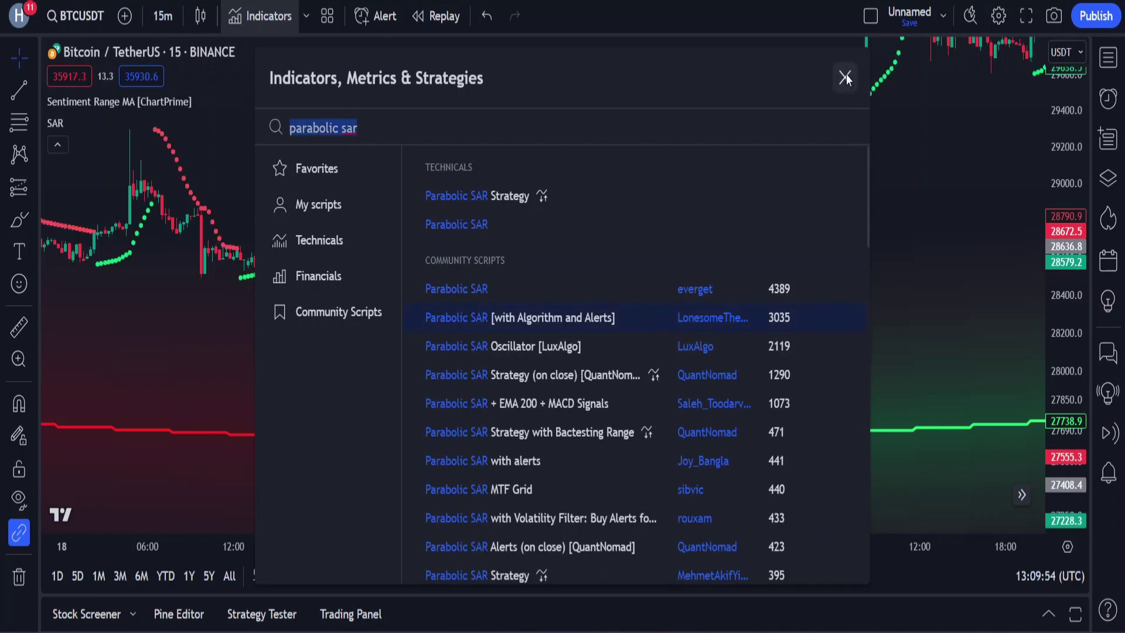
{"action": "left_click", "coordinate": [845, 77]}
Step: Pan the chart forward to 23–24 October
{"action": "left_click_drag", "start_coordinate": [841, 229], "coordinate": [455, 354]}
{"action": "left_click_drag", "start_coordinate": [703, 320], "coordinate": [525, 372]}
{"action": "left_click_drag", "start_coordinate": [826, 331], "coordinate": [566, 482]}
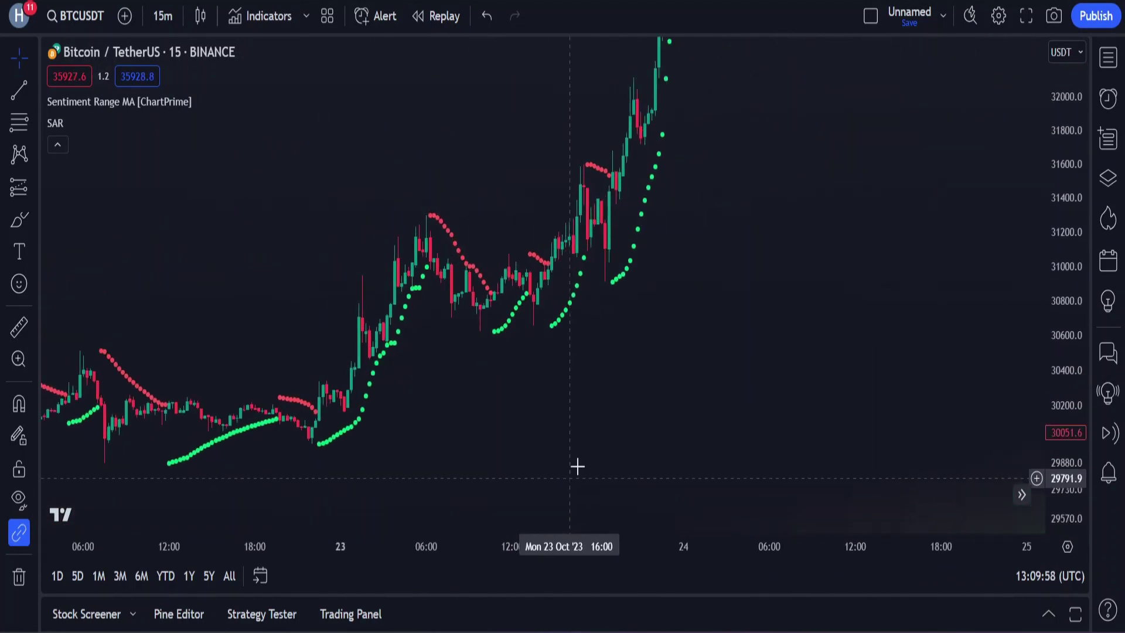
Step: Move forward through late October to the 4–6 November bars
{"action": "scroll", "coordinate": [721, 518], "scroll_direction": "right", "scroll_amount": 10}
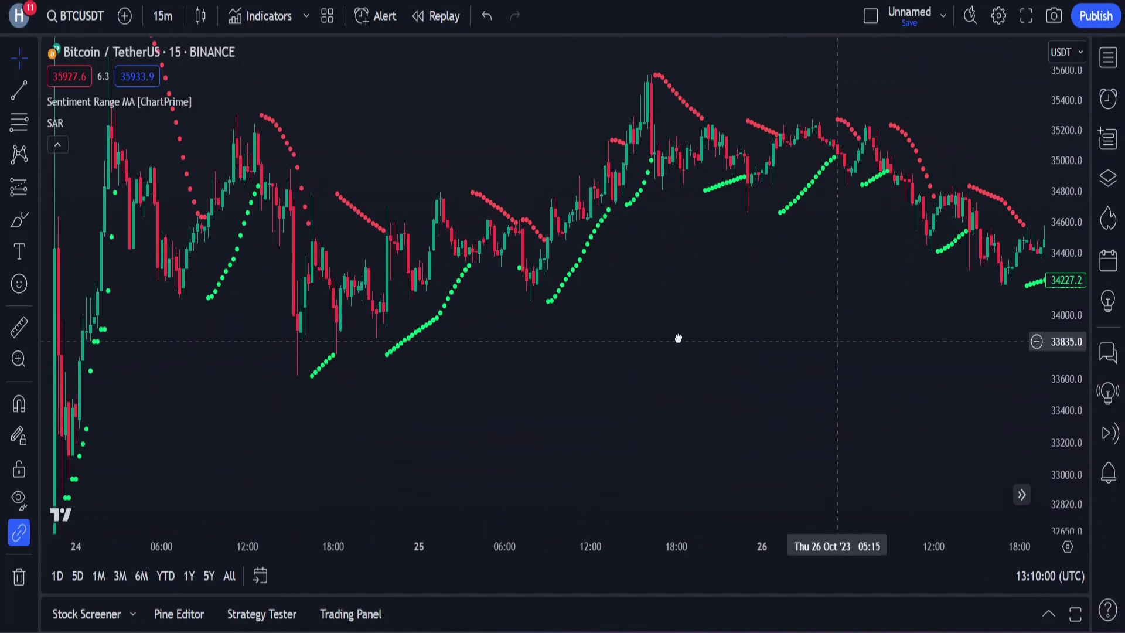
{"action": "scroll", "coordinate": [779, 345], "scroll_direction": "right", "scroll_amount": 10}
{"action": "scroll", "coordinate": [853, 332], "scroll_direction": "right", "scroll_amount": 10}
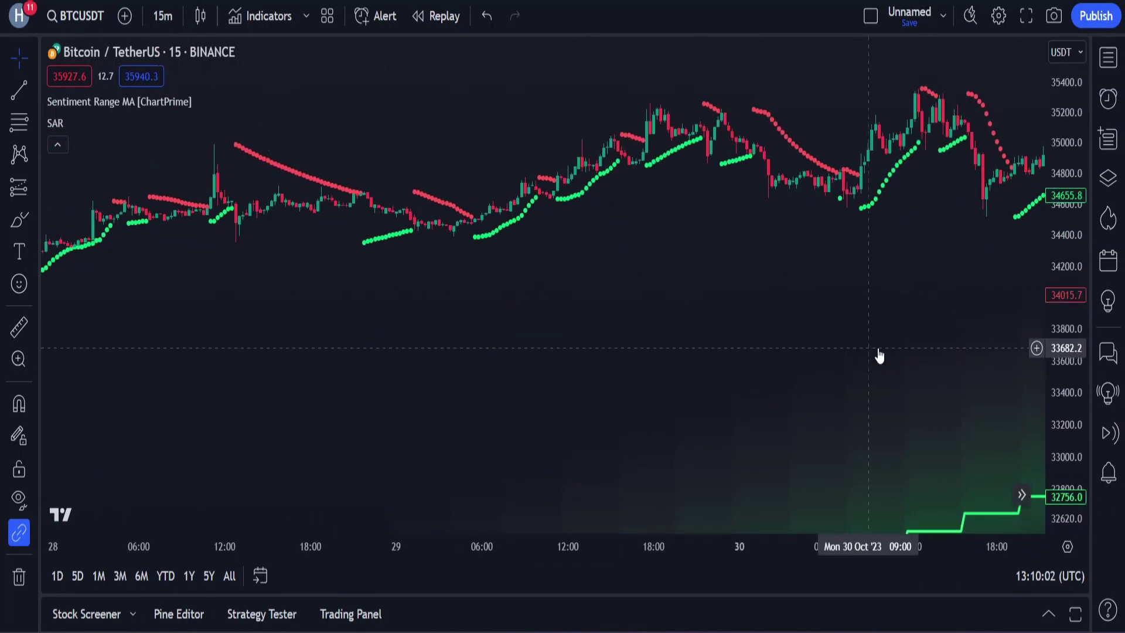
{"action": "scroll", "coordinate": [855, 348], "scroll_direction": "right", "scroll_amount": 15}
{"action": "scroll", "coordinate": [830, 228], "scroll_direction": "right", "scroll_amount": 15}
{"action": "left_click_drag", "start_coordinate": [663, 406], "coordinate": [427, 419]}
{"action": "left_click_drag", "start_coordinate": [811, 349], "coordinate": [545, 350]}
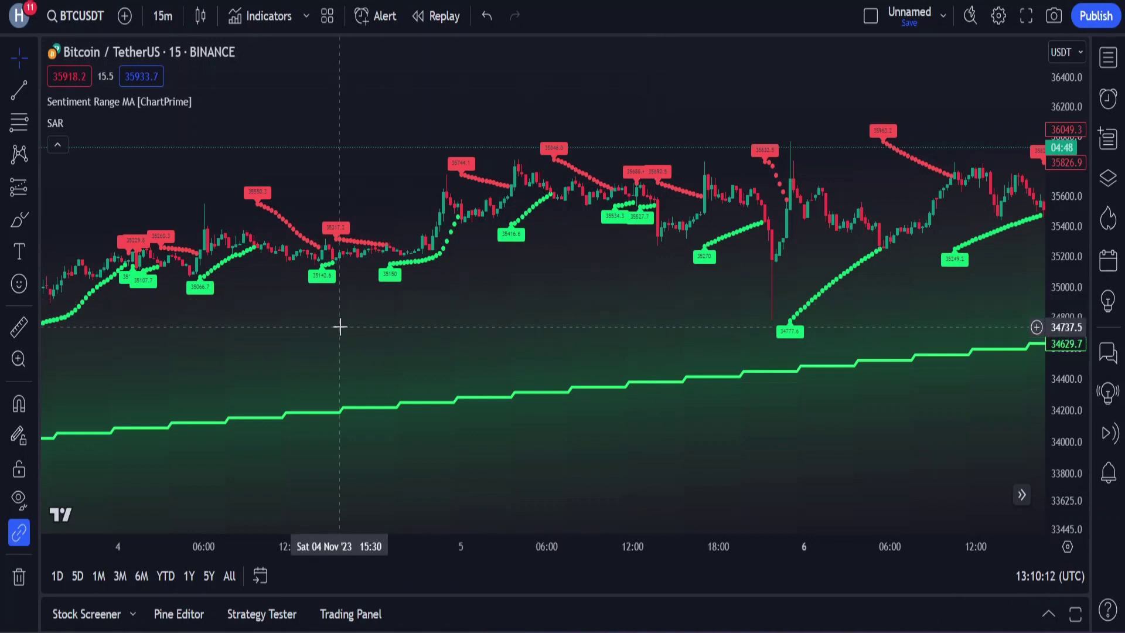
Step: Zoom in on the 3–5 November bars and recentre prices vertically
{"action": "scroll", "coordinate": [488, 347], "scroll_direction": "right", "scroll_amount": 15}
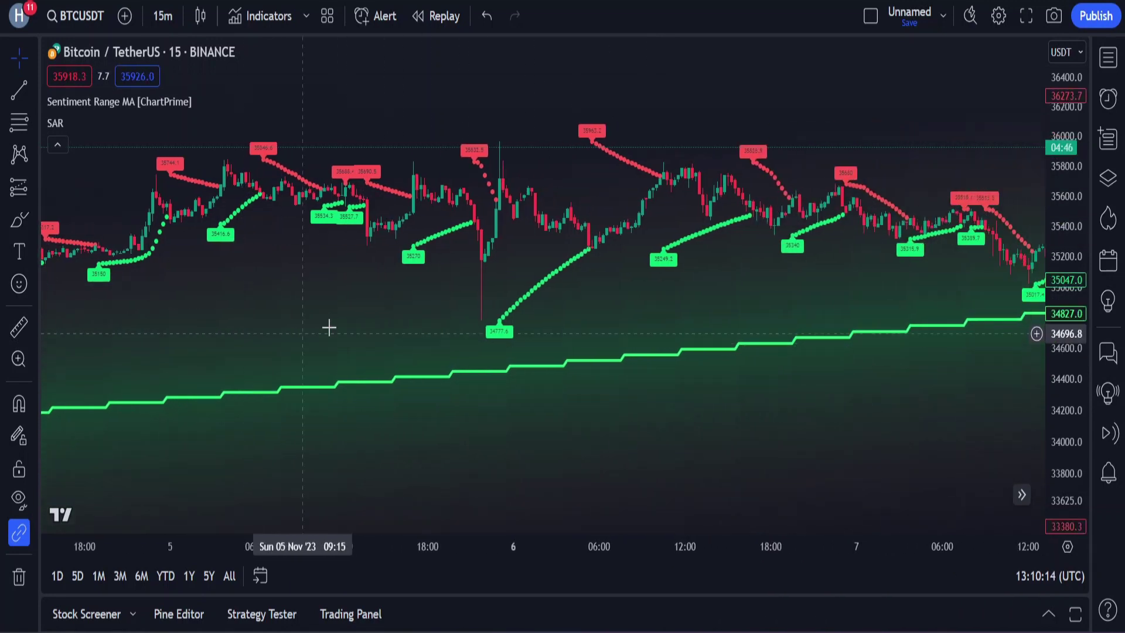
{"action": "scroll", "coordinate": [578, 316], "scroll_direction": "left", "scroll_amount": 10}
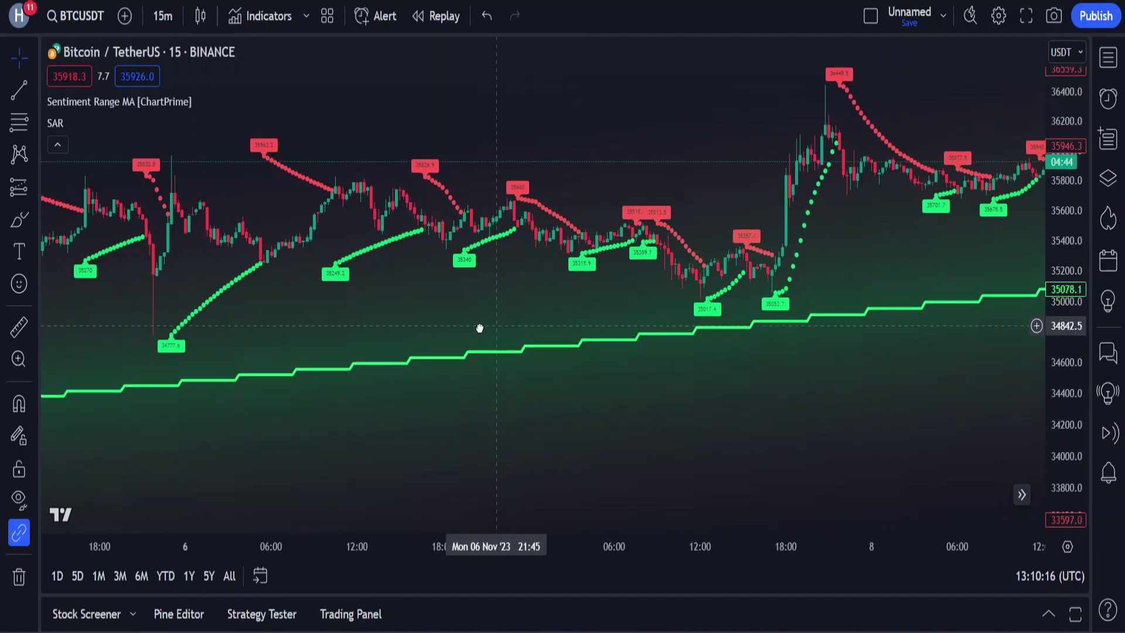
{"action": "left_click_drag", "start_coordinate": [309, 334], "coordinate": [316, 332]}
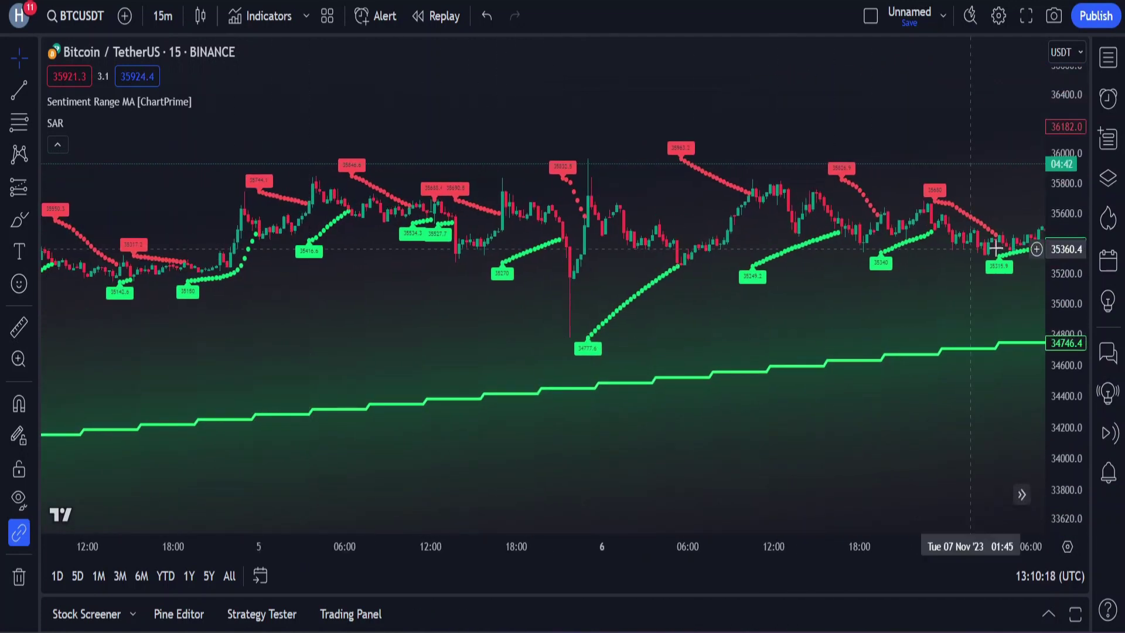
{"action": "scroll", "coordinate": [785, 559], "scroll_direction": "up", "scroll_amount": 3}
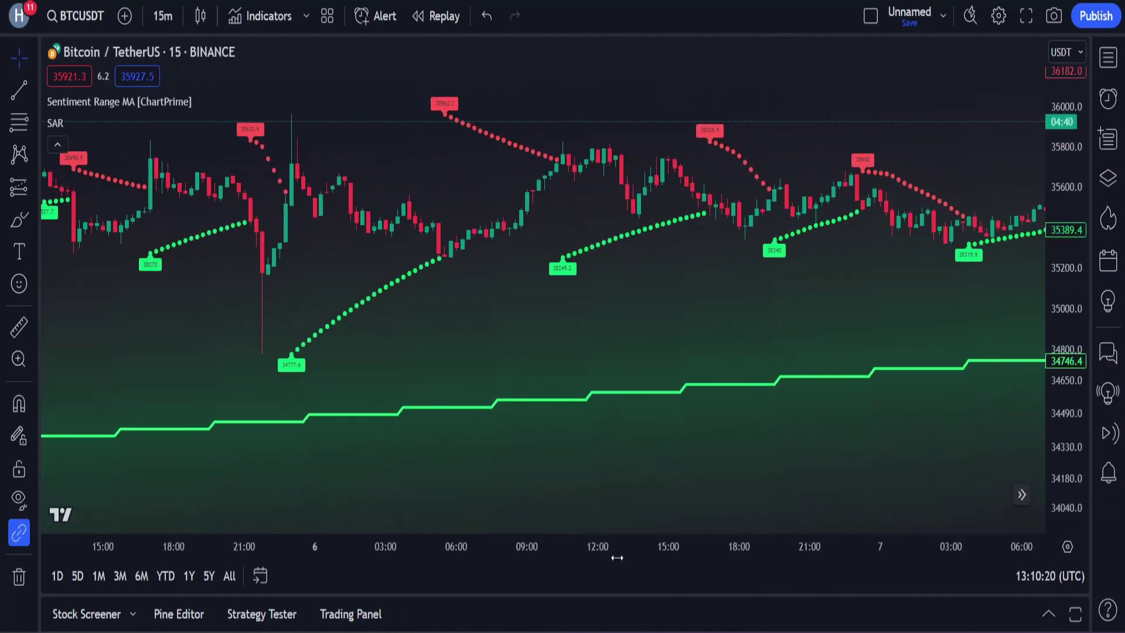
{"action": "left_click_drag", "start_coordinate": [158, 353], "coordinate": [635, 397]}
{"action": "left_click_drag", "start_coordinate": [457, 371], "coordinate": [673, 354]}
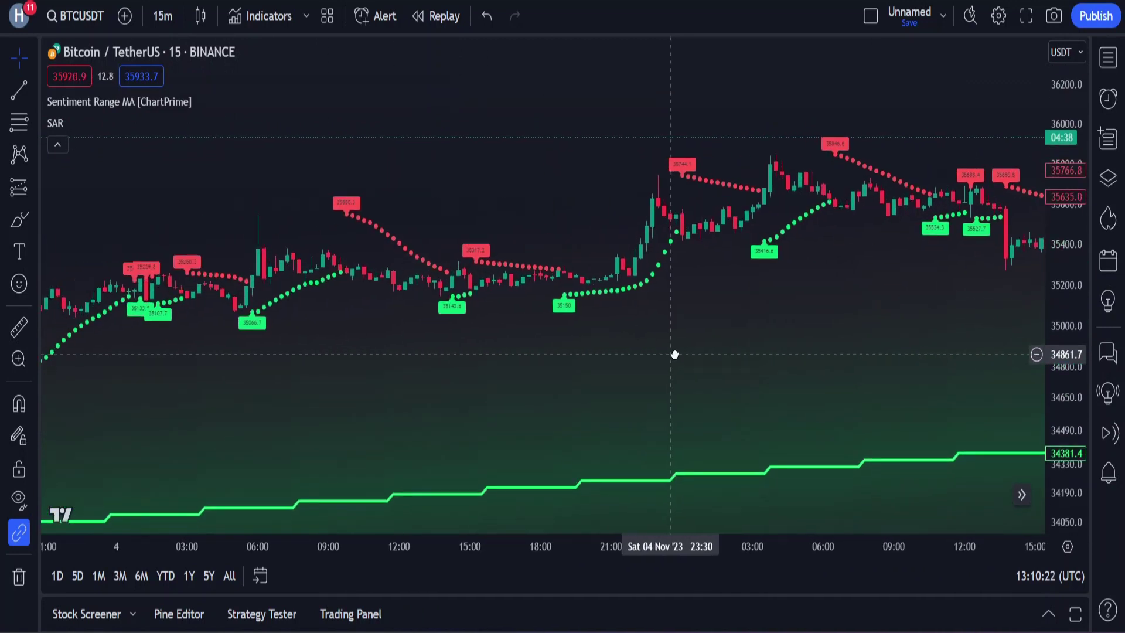
{"action": "left_click_drag", "start_coordinate": [324, 394], "coordinate": [652, 266]}
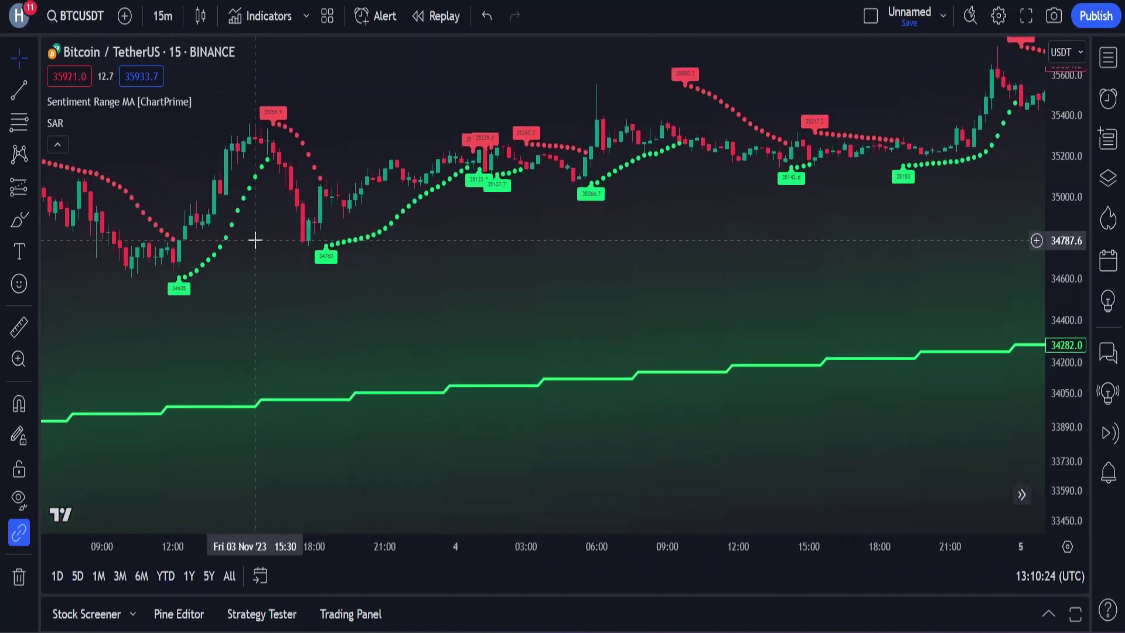
{"action": "left_click_drag", "start_coordinate": [340, 84], "coordinate": [344, 126]}
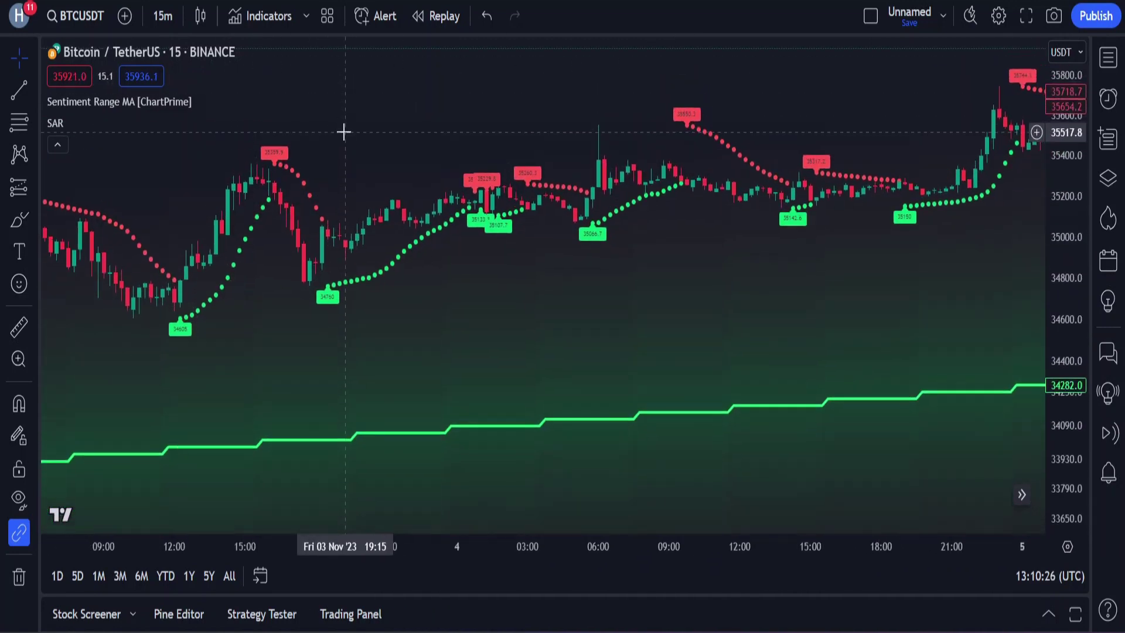
Step: Search 'multi' and add Multi Timeframe Supply & Demand Zones (MTF SnD) to the chart
{"action": "left_click", "coordinate": [276, 19]}
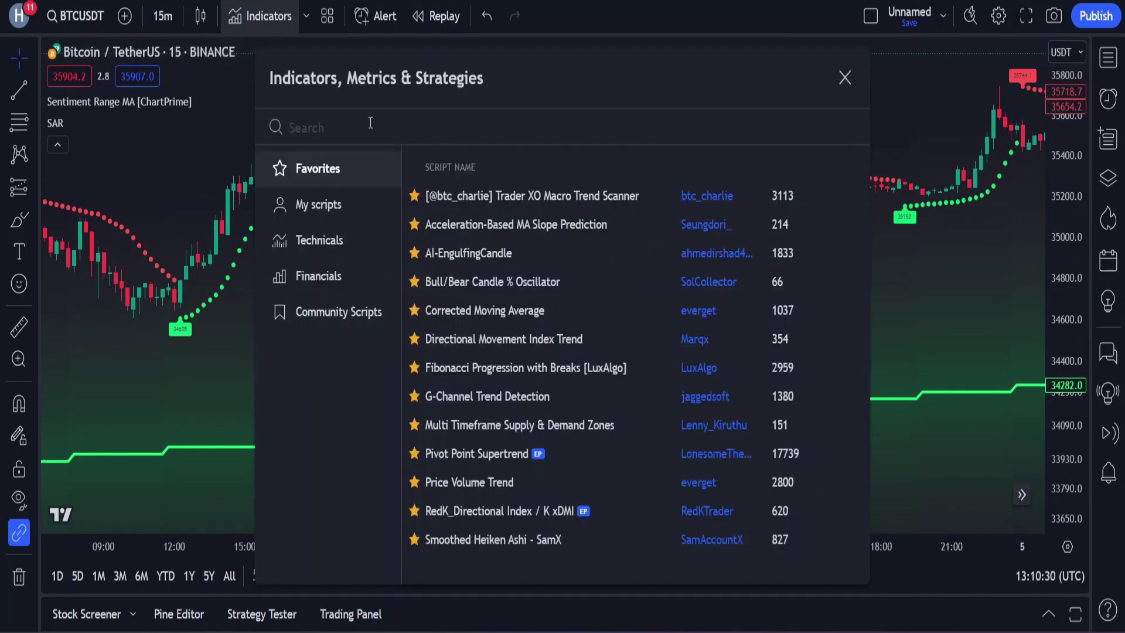
{"action": "type", "text": "multi"}
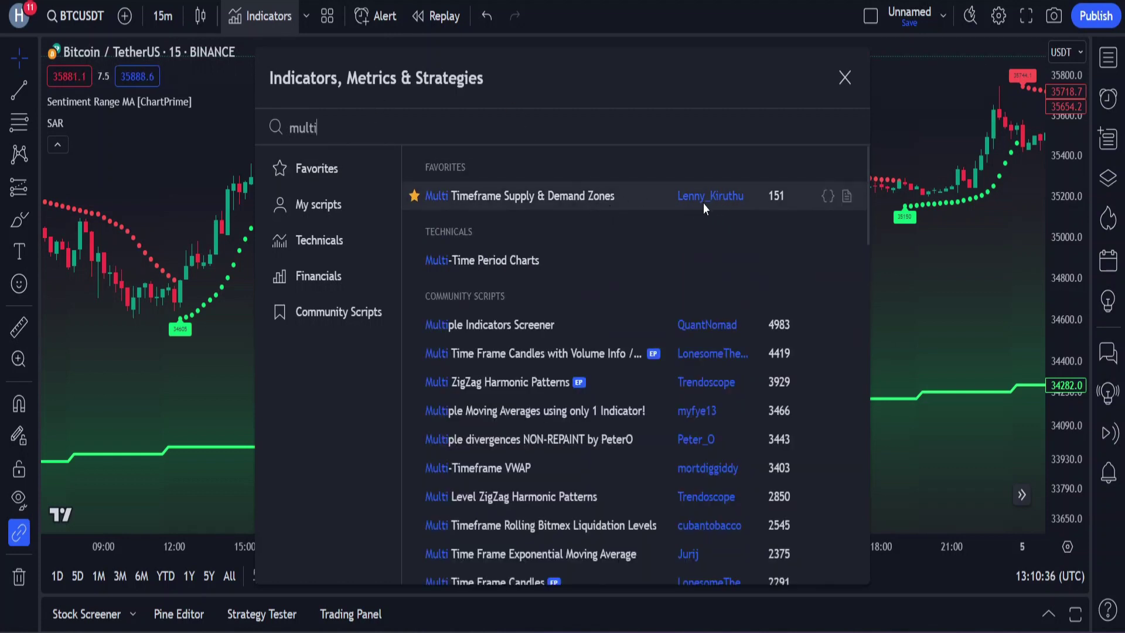
{"action": "left_click", "coordinate": [639, 206]}
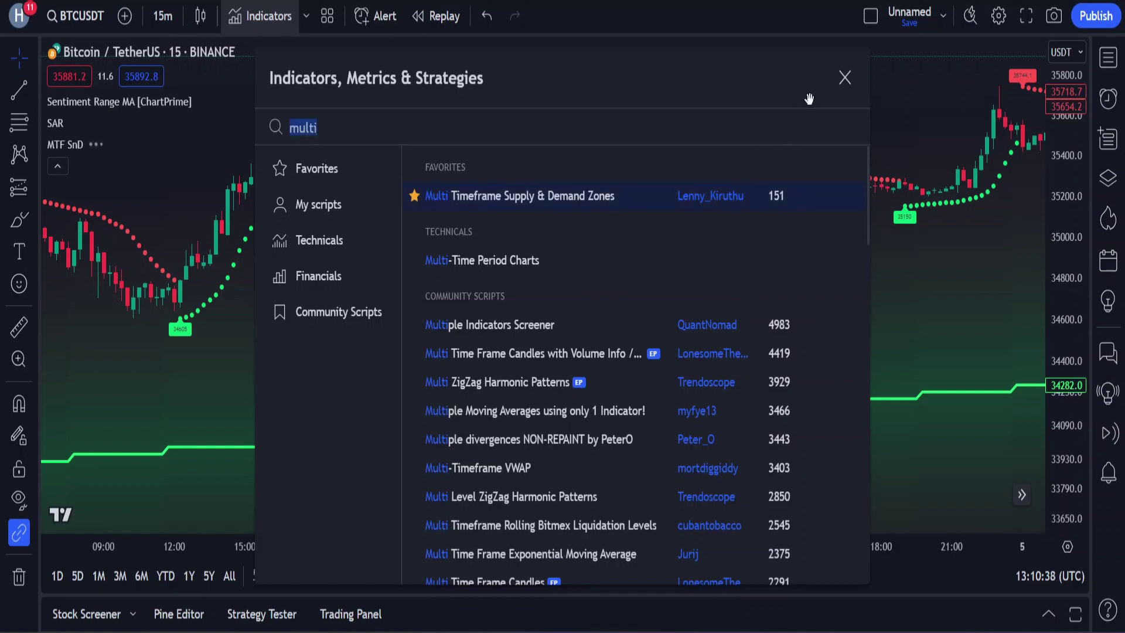
{"action": "left_click", "coordinate": [842, 83]}
Step: Pan forward to 7–8 November, zoom in on time, and bring up the MTF SnD settings
{"action": "left_click_drag", "start_coordinate": [803, 230], "coordinate": [509, 246]}
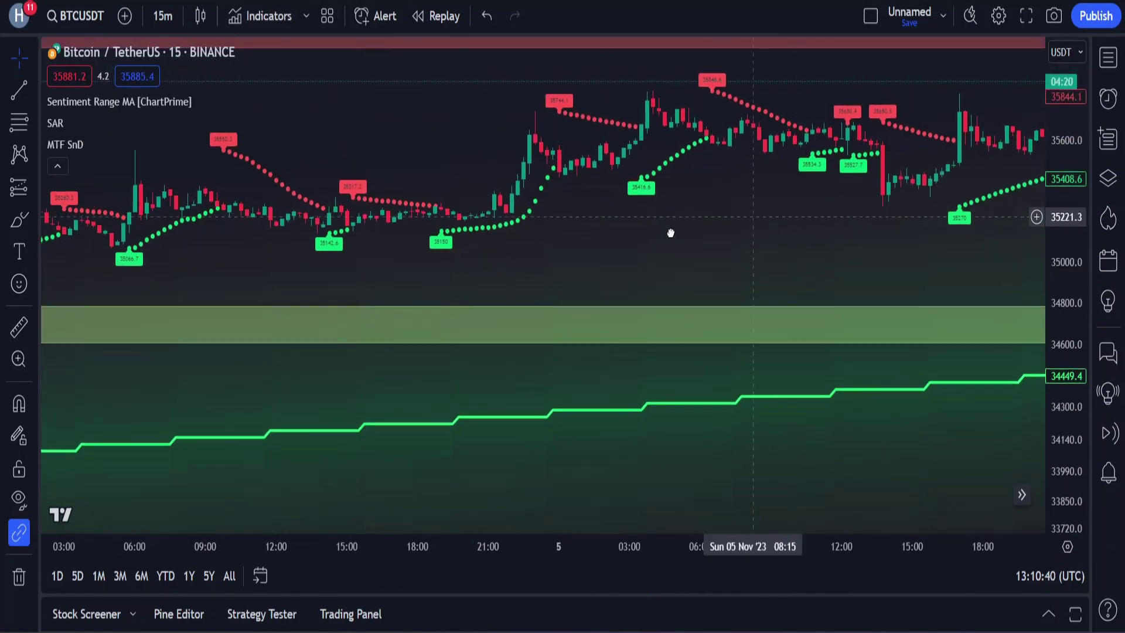
{"action": "left_click_drag", "start_coordinate": [753, 217], "coordinate": [527, 304]}
{"action": "left_click_drag", "start_coordinate": [866, 311], "coordinate": [100, 351]}
{"action": "left_click_drag", "start_coordinate": [562, 370], "coordinate": [153, 353]}
{"action": "left_click_drag", "start_coordinate": [709, 219], "coordinate": [774, 274]}
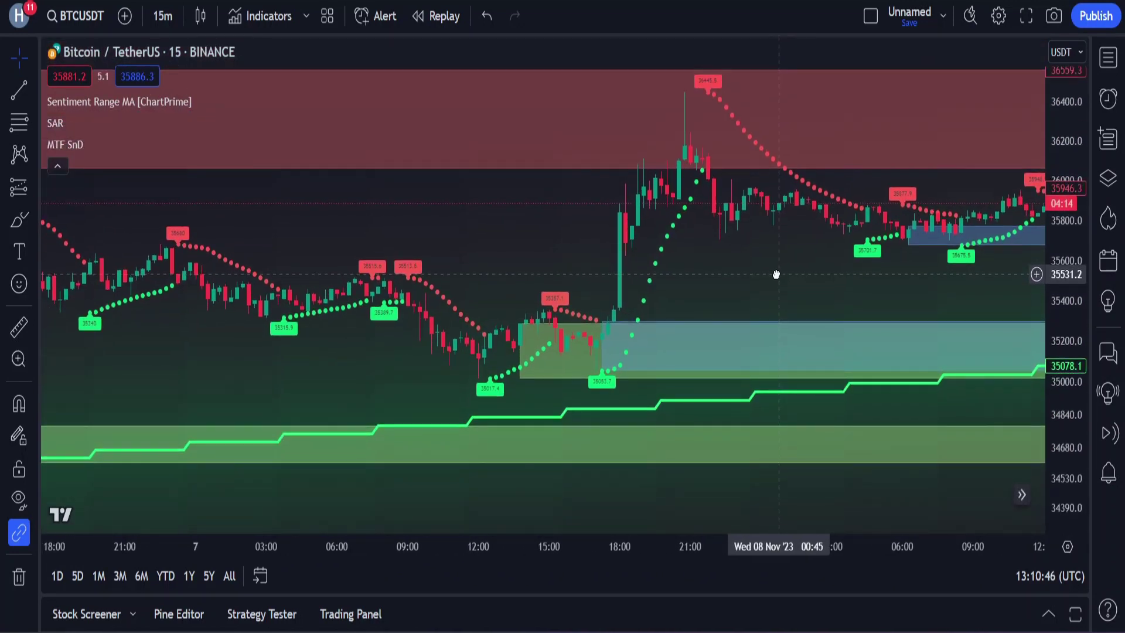
{"action": "left_click_drag", "start_coordinate": [656, 549], "coordinate": [509, 541]}
{"action": "left_click_drag", "start_coordinate": [597, 261], "coordinate": [602, 275]}
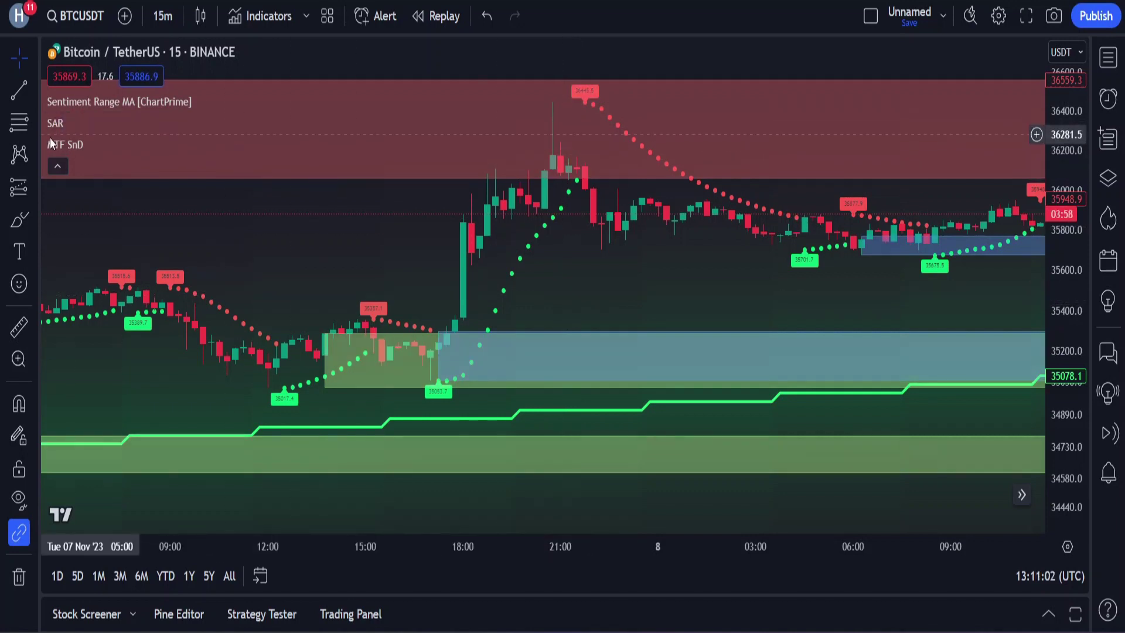
{"action": "left_click", "coordinate": [117, 144]}
Step: Review the MTF SnD inputs with Timeframe 1 at 2 Hour and apply them with Ok
{"action": "left_click_drag", "start_coordinate": [557, 59], "coordinate": [412, 33]}
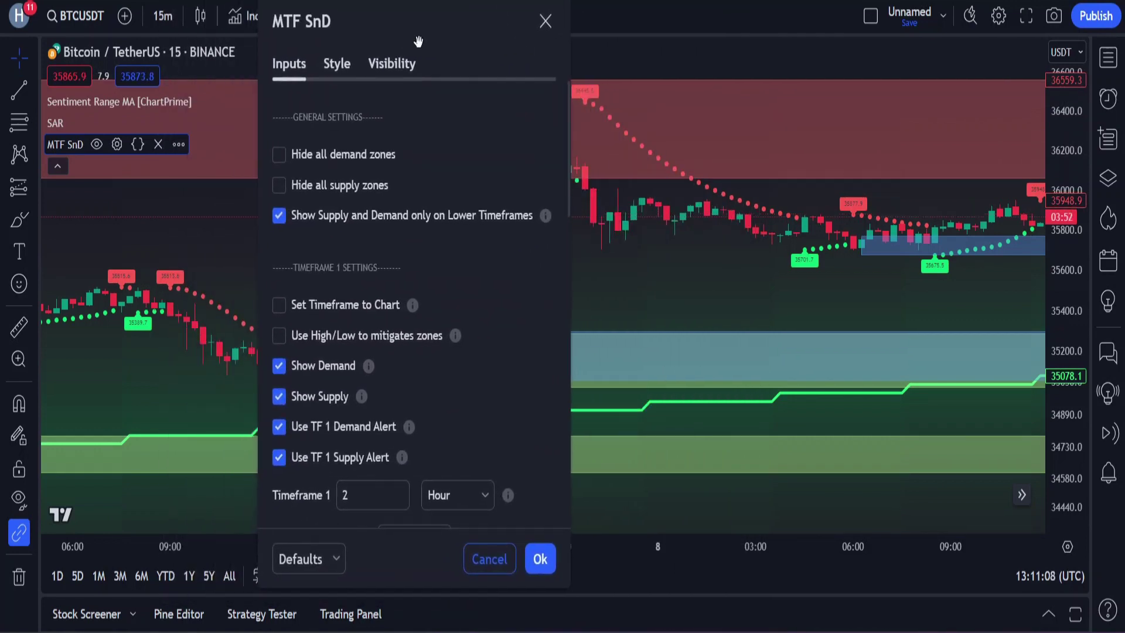
{"action": "scroll", "coordinate": [297, 291], "scroll_direction": "down", "scroll_amount": 10}
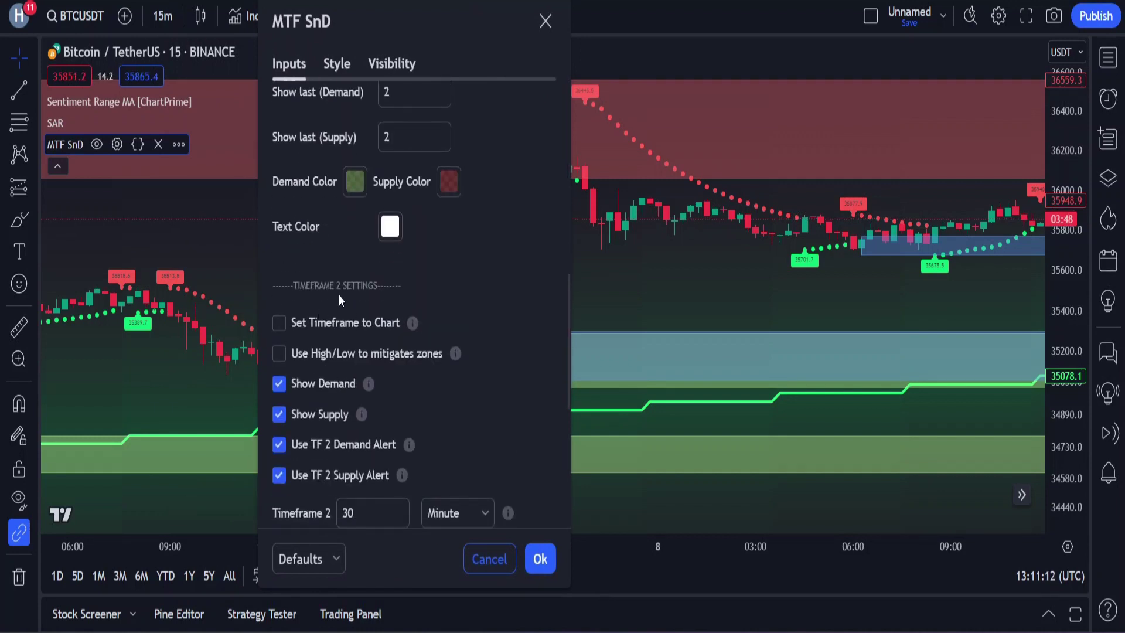
{"action": "scroll", "coordinate": [368, 293], "scroll_direction": "up", "scroll_amount": 1}
{"action": "scroll", "coordinate": [366, 304], "scroll_direction": "down", "scroll_amount": 1}
{"action": "scroll", "coordinate": [316, 426], "scroll_direction": "down", "scroll_amount": 3}
{"action": "scroll", "coordinate": [327, 409], "scroll_direction": "up", "scroll_amount": 9}
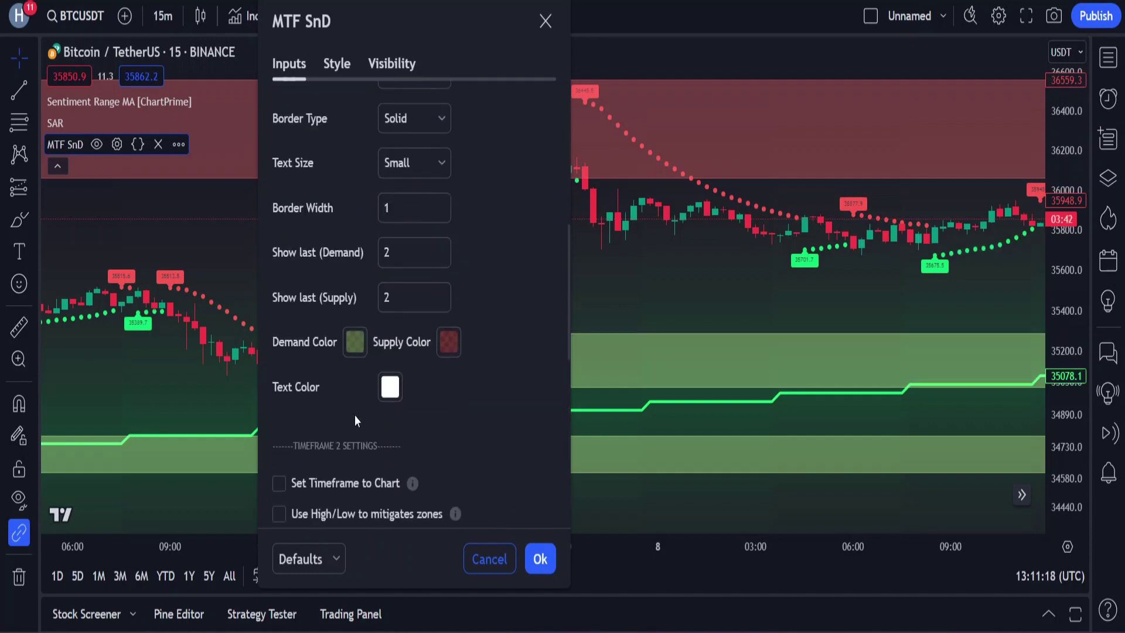
{"action": "scroll", "coordinate": [352, 381], "scroll_direction": "up", "scroll_amount": 3}
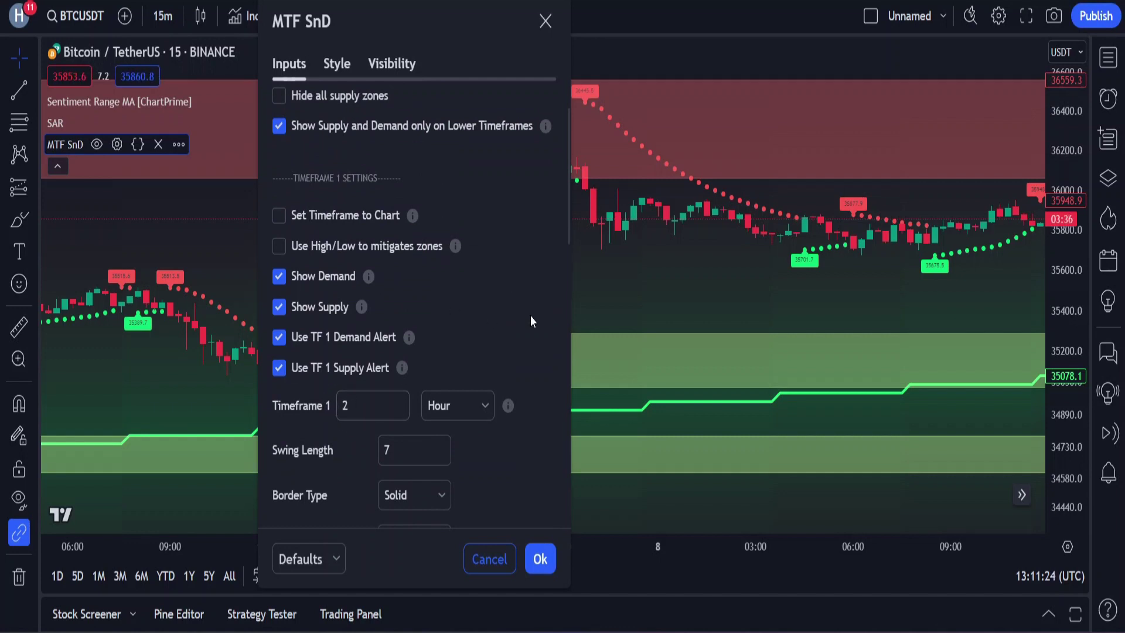
{"action": "scroll", "coordinate": [532, 321], "scroll_direction": "up", "scroll_amount": 2}
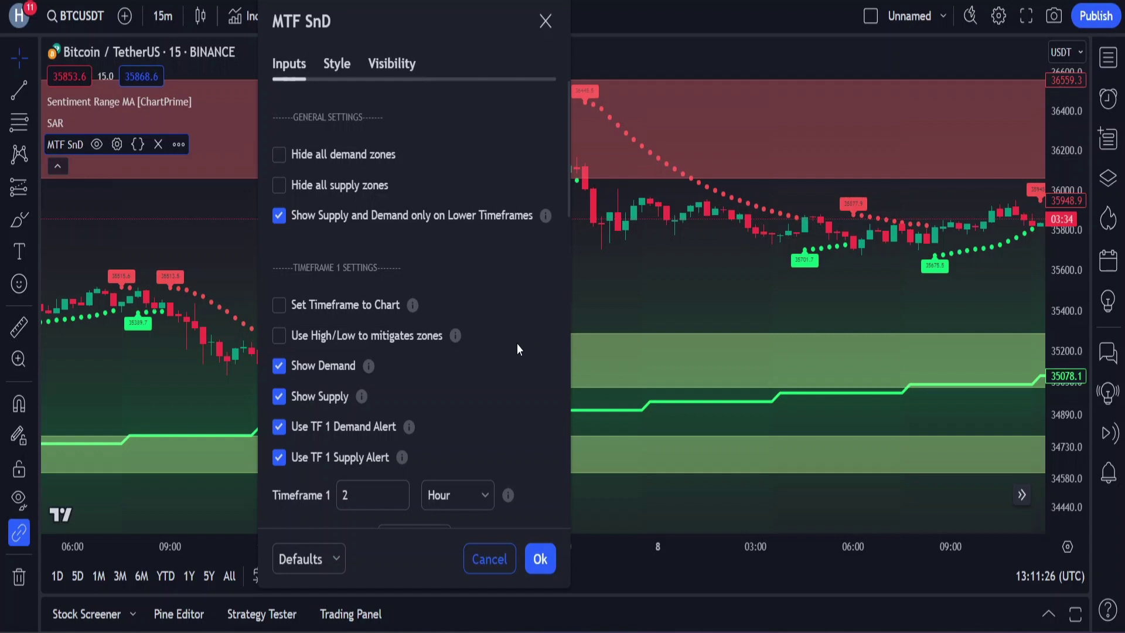
{"action": "scroll", "coordinate": [410, 404], "scroll_direction": "down", "scroll_amount": 2}
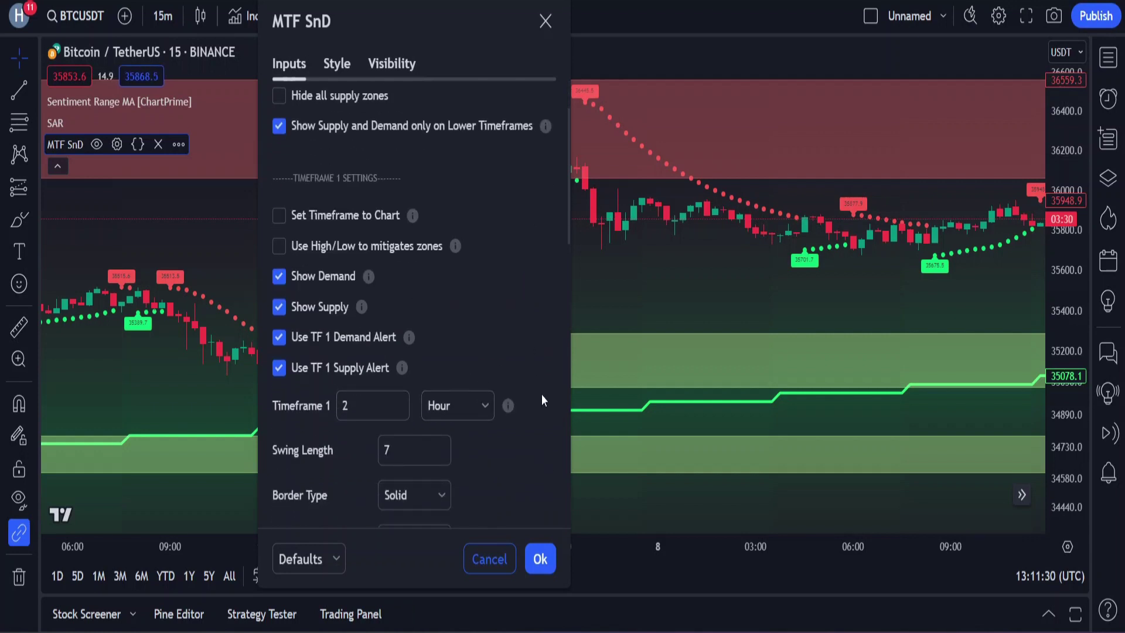
{"action": "left_click", "coordinate": [540, 559]}
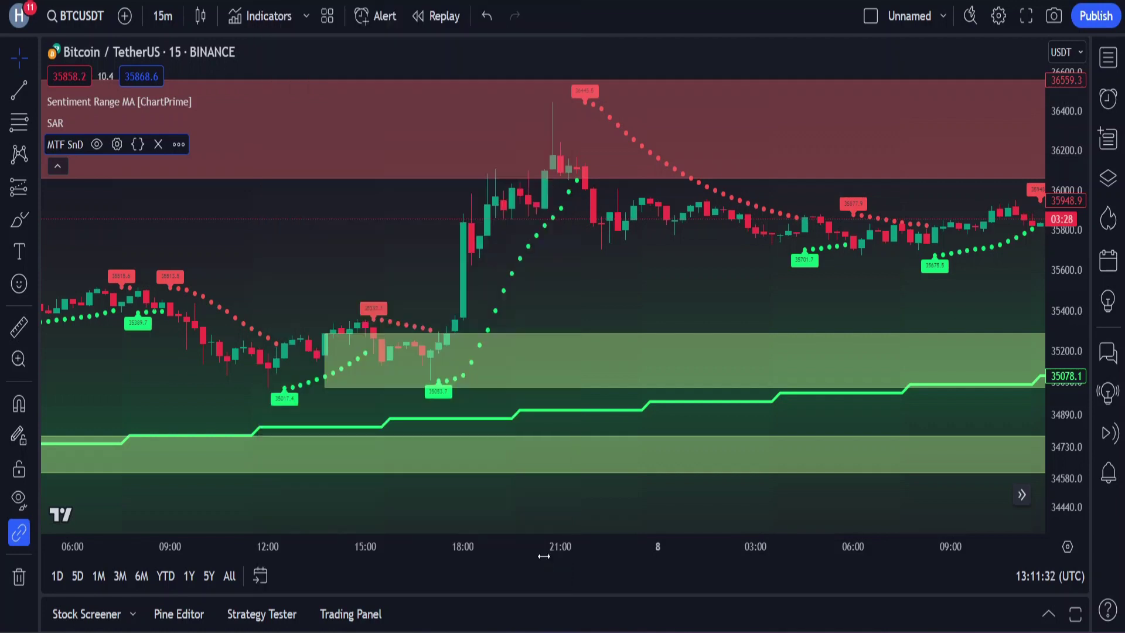
Step: Switch BTCUSDT to 1-hour candles and compress the price scale to show the lower MA line
{"action": "left_click_drag", "start_coordinate": [602, 289], "coordinate": [795, 238]}
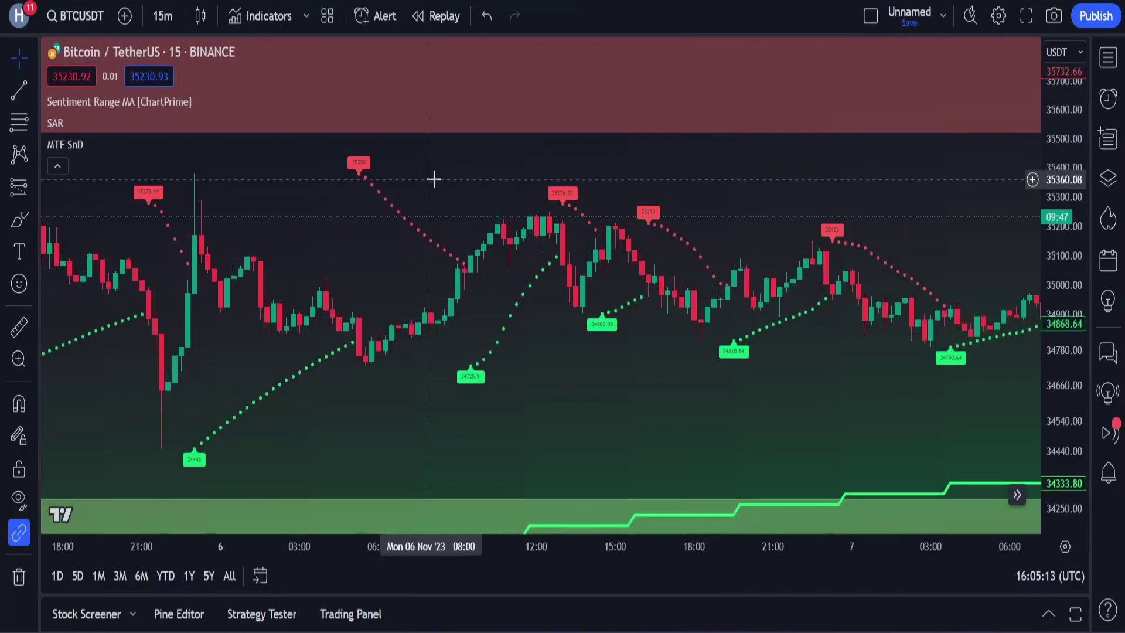
{"action": "left_click", "coordinate": [163, 17]}
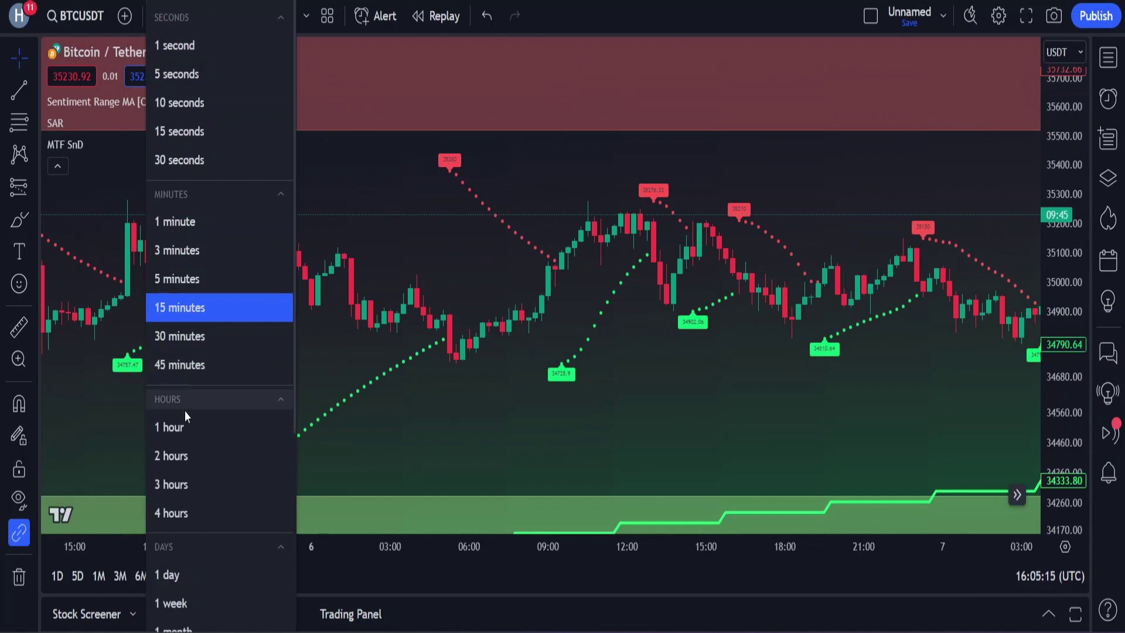
{"action": "left_click", "coordinate": [184, 426]}
{"action": "scroll", "coordinate": [674, 282], "scroll_direction": "right", "scroll_amount": 15}
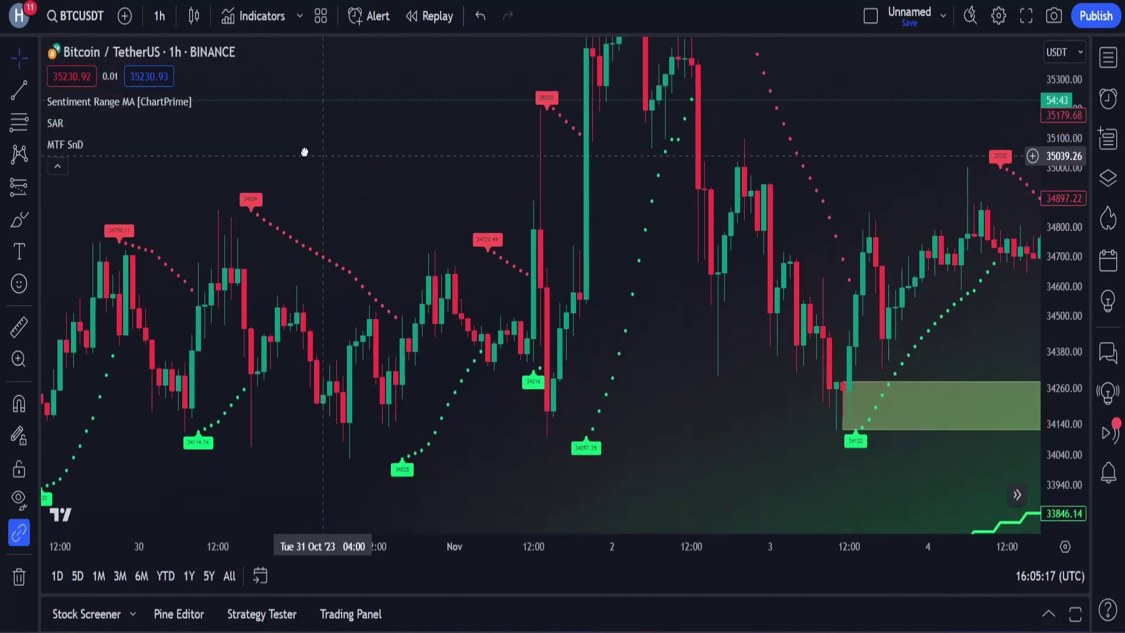
{"action": "scroll", "coordinate": [790, 170], "scroll_direction": "left", "scroll_amount": 10}
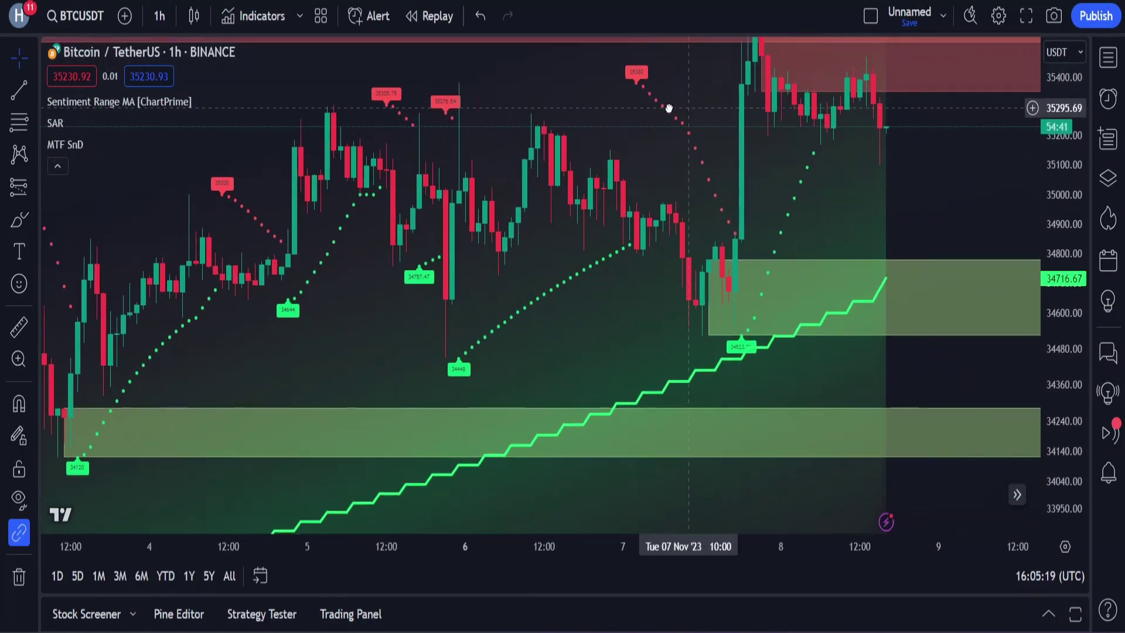
{"action": "scroll", "coordinate": [503, 156], "scroll_direction": "left", "scroll_amount": 9}
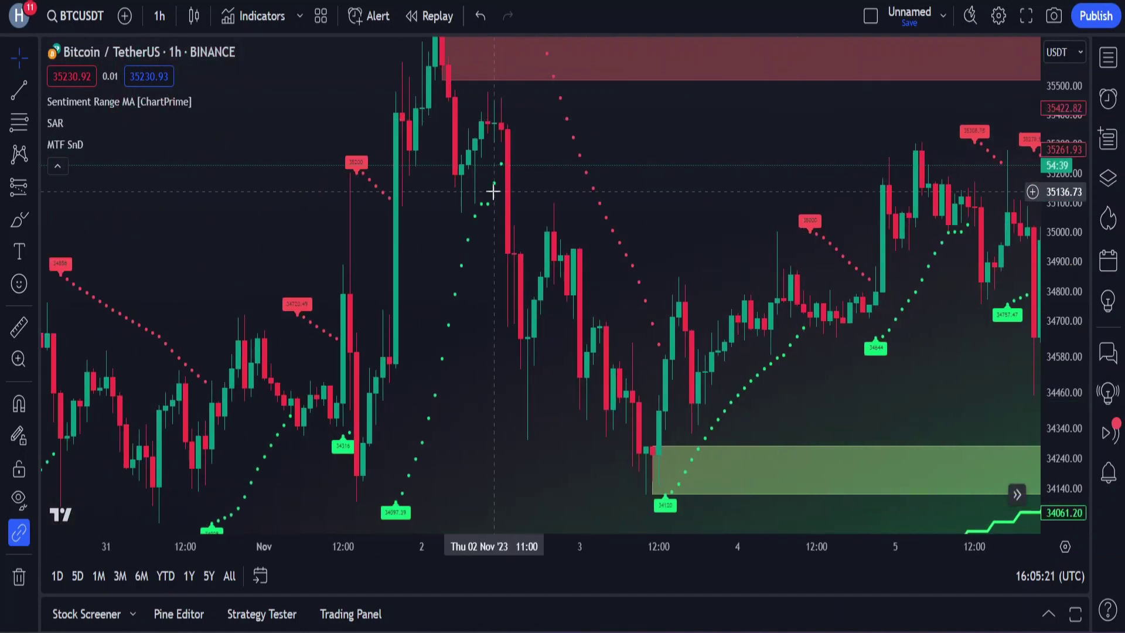
{"action": "left_click_drag", "start_coordinate": [1055, 170], "coordinate": [1055, 199]}
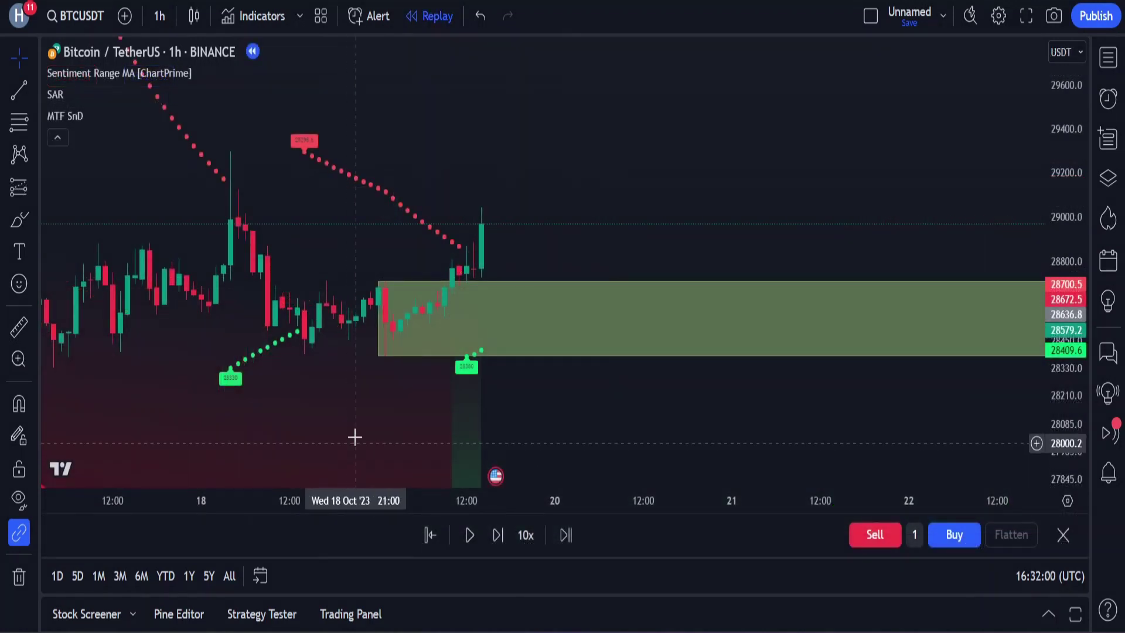
{"action": "left_click_drag", "start_coordinate": [354, 436], "coordinate": [356, 339]}
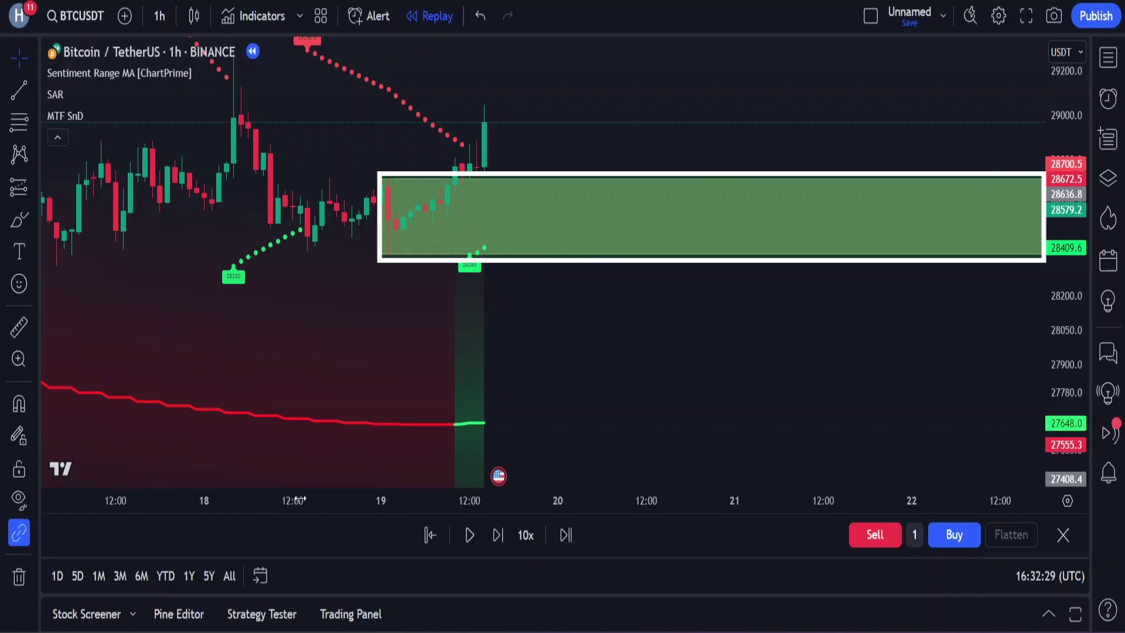
Step: Place a long position at the latest candle, stop at the demand zone bottom, target at 2:1 reward-to-risk
{"action": "left_click", "coordinate": [18, 188]}
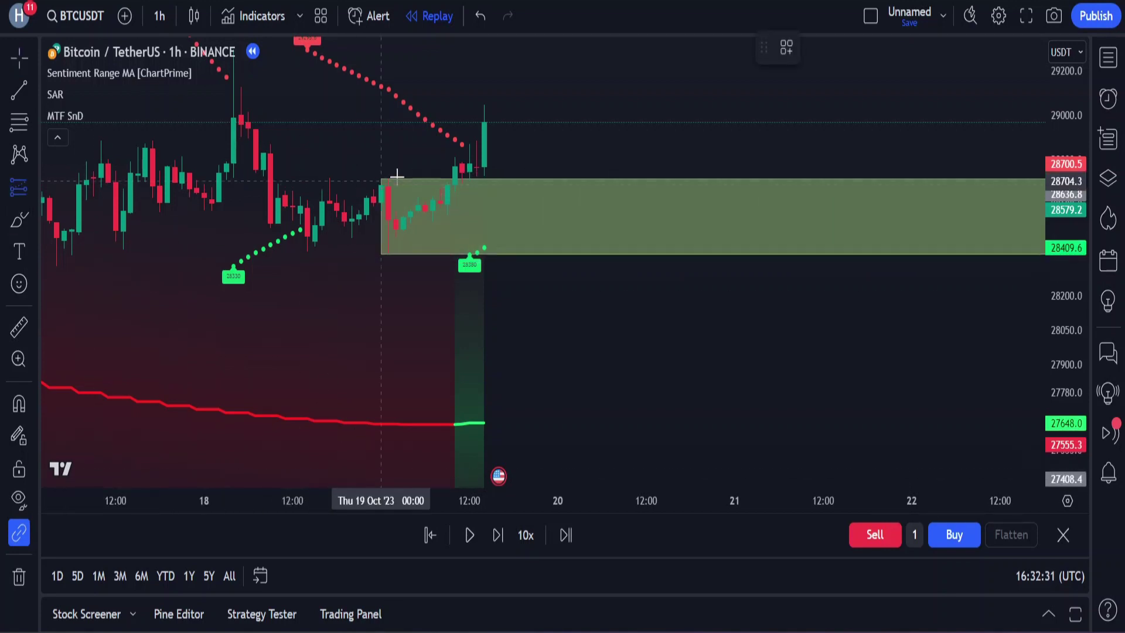
{"action": "left_click", "coordinate": [484, 124]}
{"action": "left_click_drag", "start_coordinate": [502, 174], "coordinate": [501, 251]}
{"action": "left_click_drag", "start_coordinate": [627, 188], "coordinate": [668, 331]}
{"action": "left_click_drag", "start_coordinate": [469, 223], "coordinate": [475, 36]}
{"action": "left_click_drag", "start_coordinate": [742, 173], "coordinate": [743, 233]}
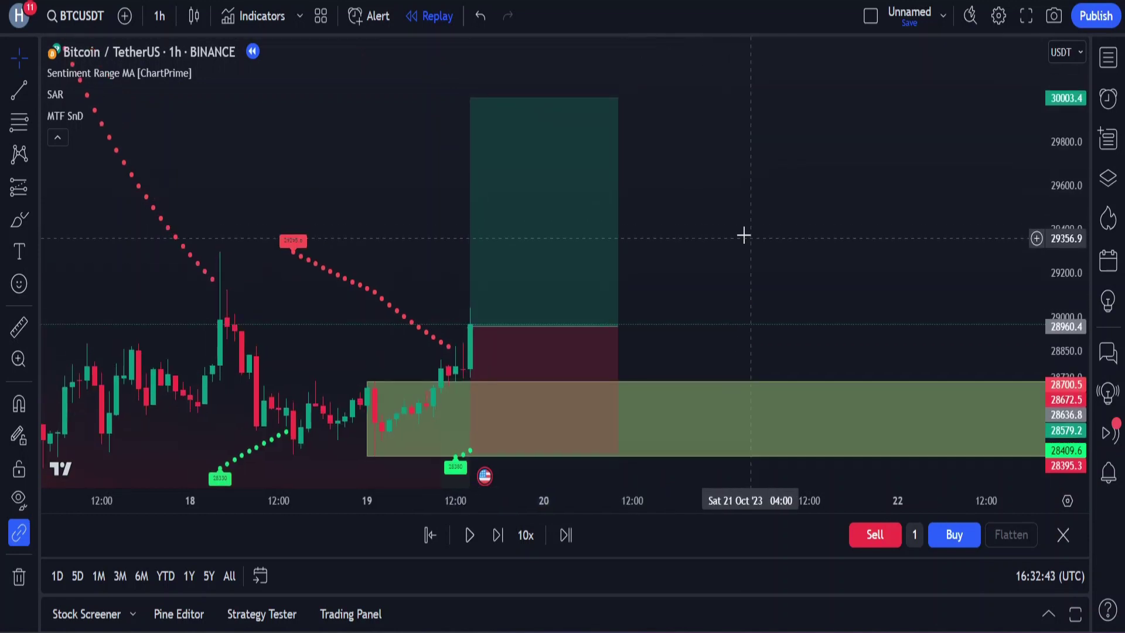
{"action": "left_click_drag", "start_coordinate": [469, 97], "coordinate": [470, 79]}
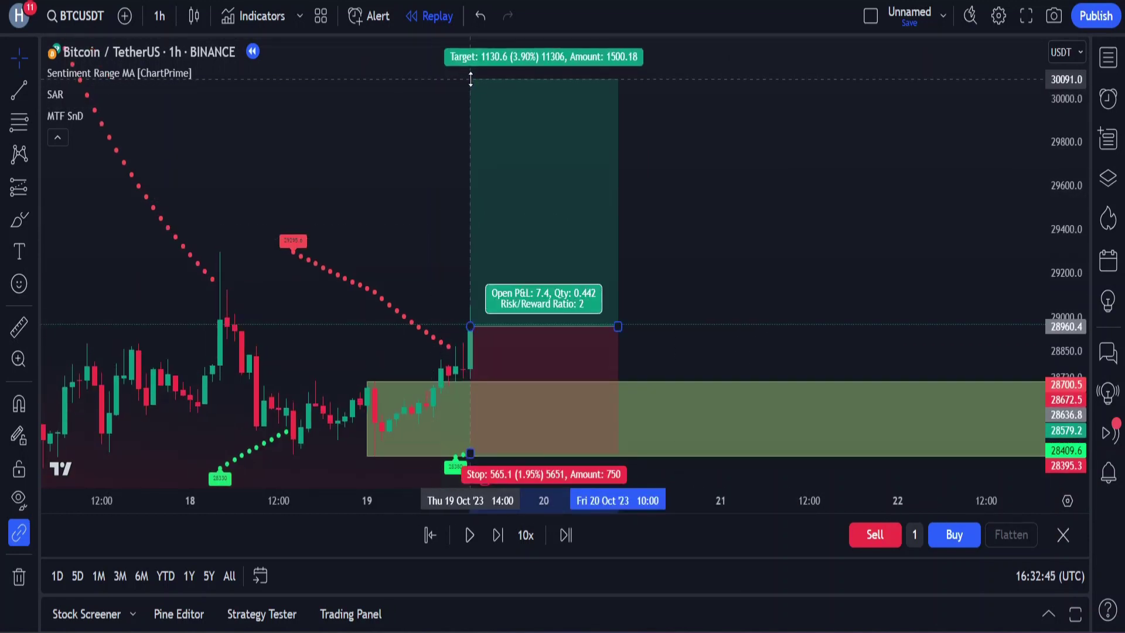
{"action": "double_click", "coordinate": [1073, 155]}
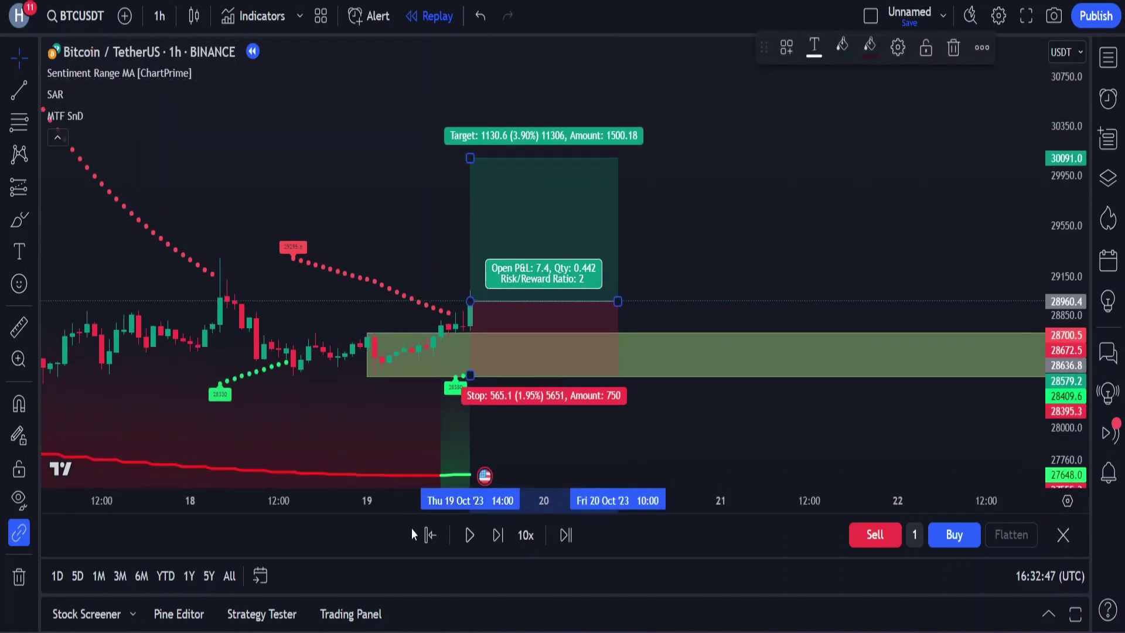
Step: Replay bars until the 1130.6 target hits, then trim the position box to the closing bar
{"action": "left_click", "coordinate": [468, 535]}
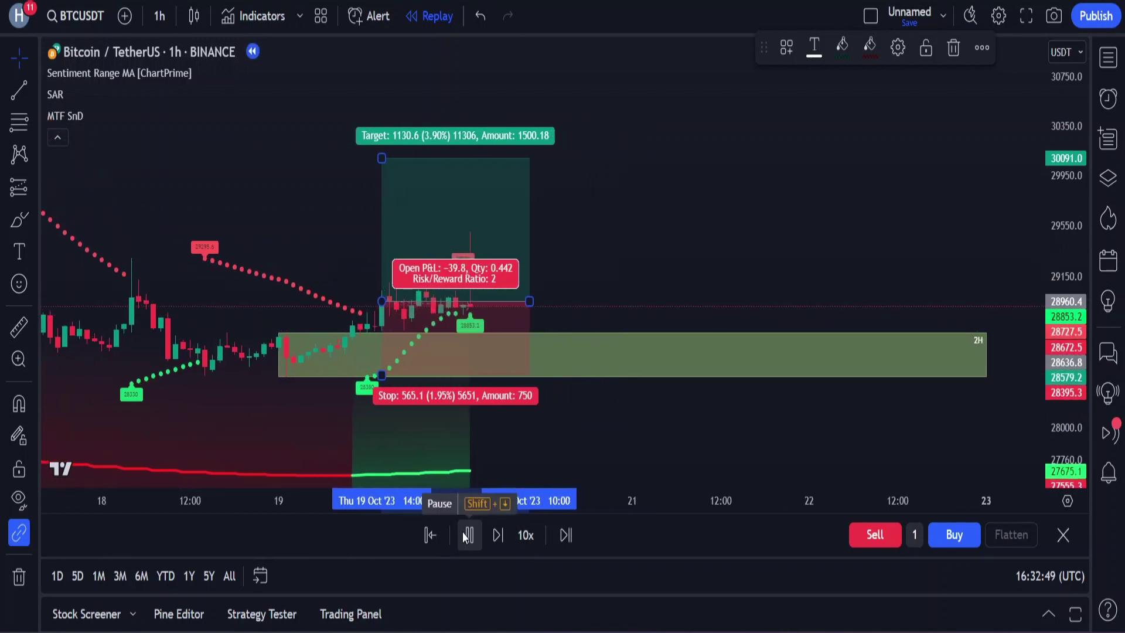
{"action": "left_click", "coordinate": [467, 535]}
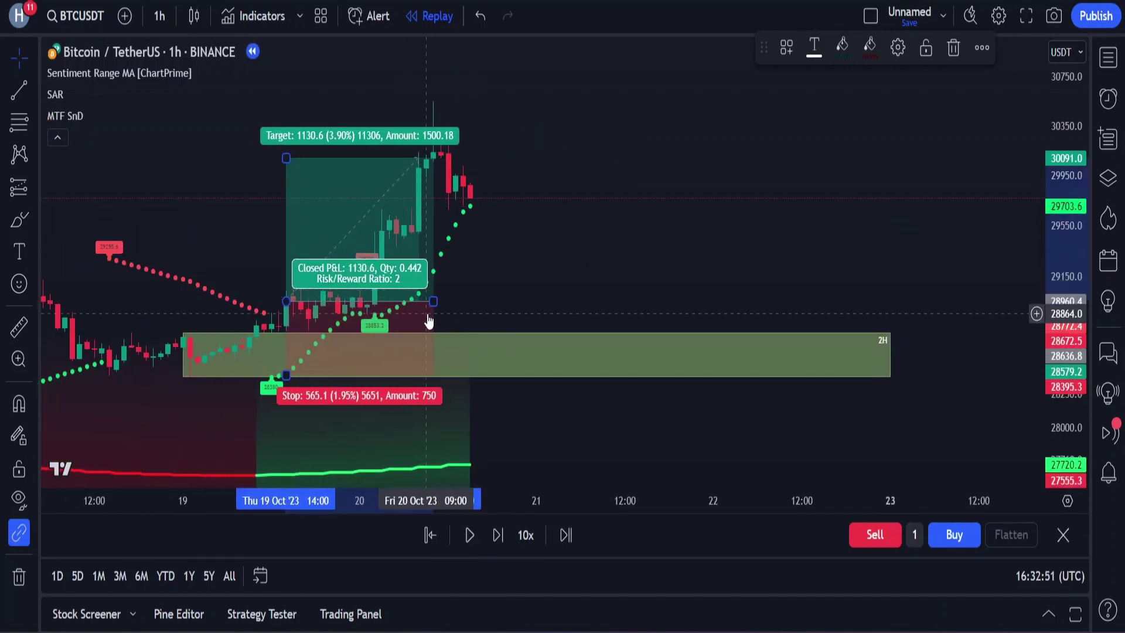
{"action": "left_click_drag", "start_coordinate": [433, 302], "coordinate": [595, 269]}
{"action": "left_click", "coordinate": [465, 284]}
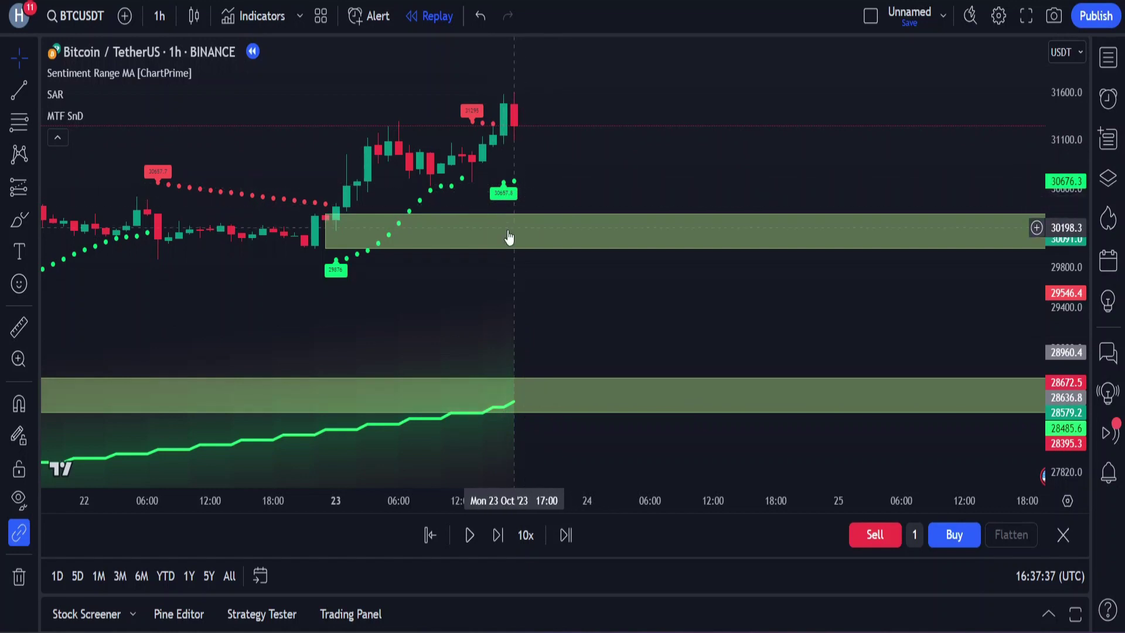
Step: Place a long from 31,269 with stop 650.6 below and target at 32,582.9 (2.02 reward-to-risk)
{"action": "left_click", "coordinate": [19, 187]}
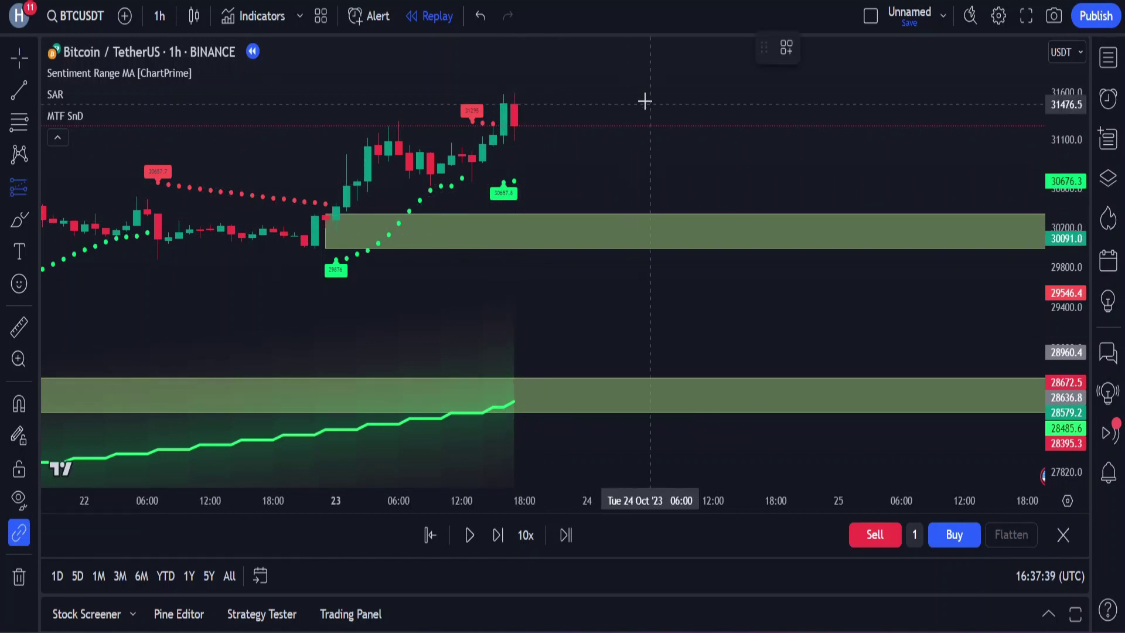
{"action": "left_click", "coordinate": [515, 124]}
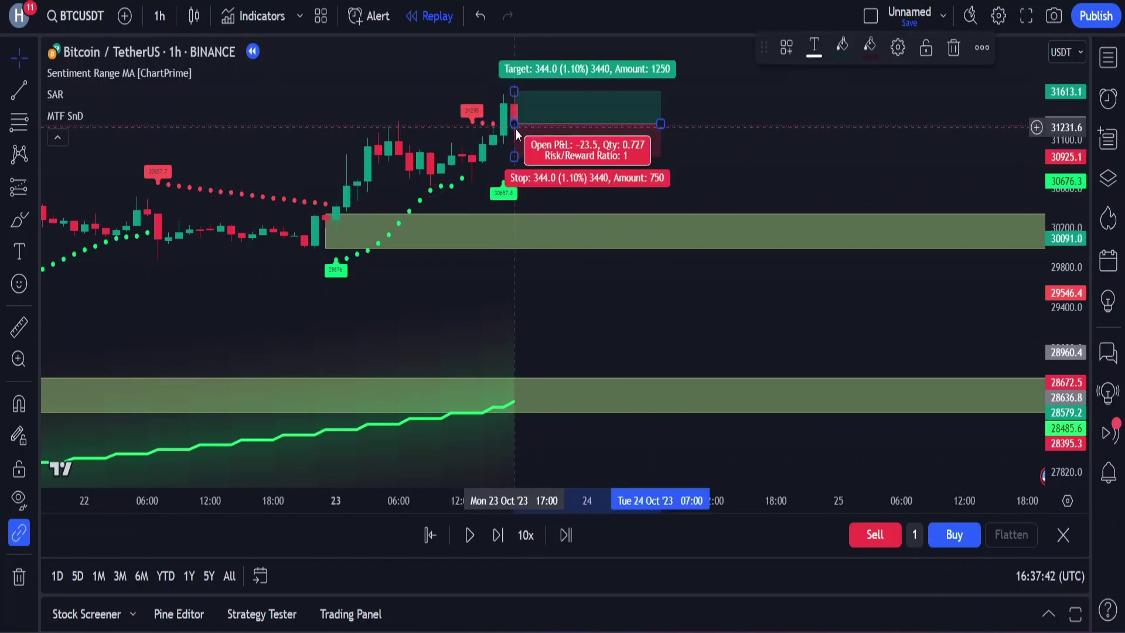
{"action": "left_click_drag", "start_coordinate": [515, 153], "coordinate": [529, 186]}
{"action": "left_click_drag", "start_coordinate": [744, 136], "coordinate": [744, 251]}
{"action": "left_click_drag", "start_coordinate": [516, 209], "coordinate": [500, 122]}
{"action": "left_click_drag", "start_coordinate": [502, 119], "coordinate": [503, 117]}
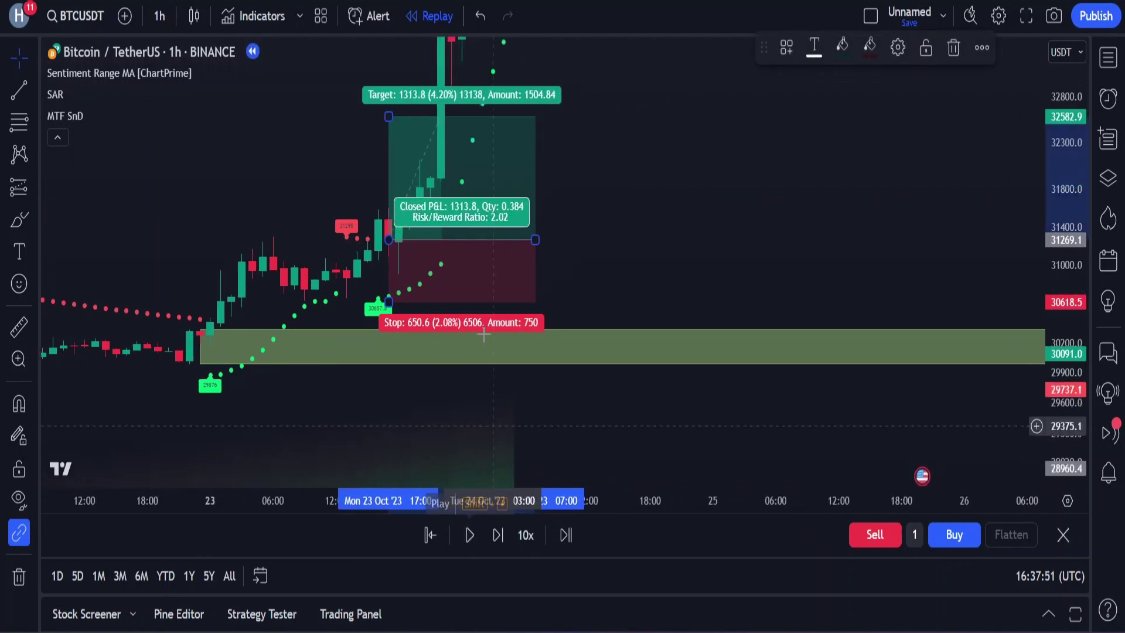
Step: Replay until the trade closes for 1313.8 profit, then shorten the position box to that bar
{"action": "left_click", "coordinate": [470, 535]}
{"action": "left_click_drag", "start_coordinate": [524, 241], "coordinate": [430, 241]}
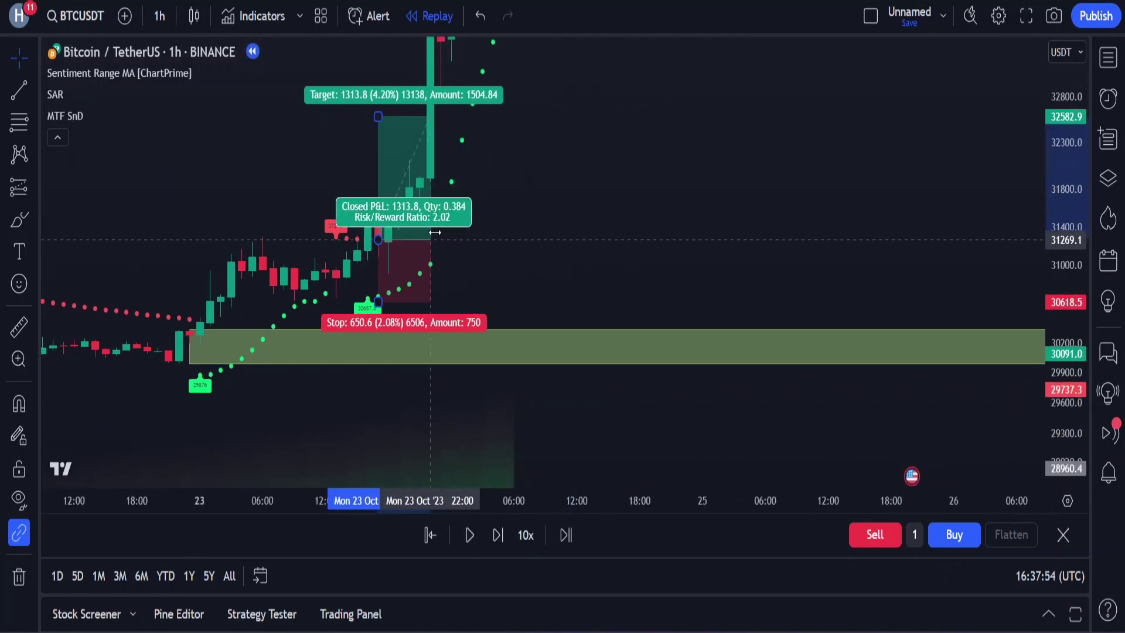
{"action": "left_click", "coordinate": [539, 177]}
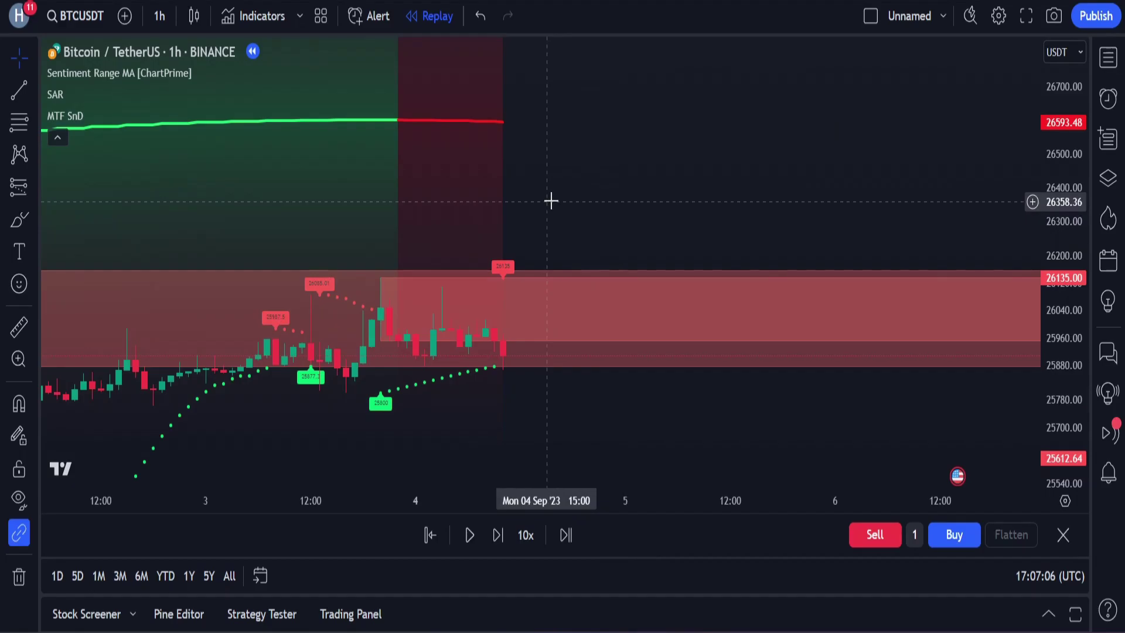
Step: Shift the replay chart to early September 2023, inside the red supply zone near 25,880–26,135
{"action": "left_click_drag", "start_coordinate": [551, 201], "coordinate": [545, 193]}
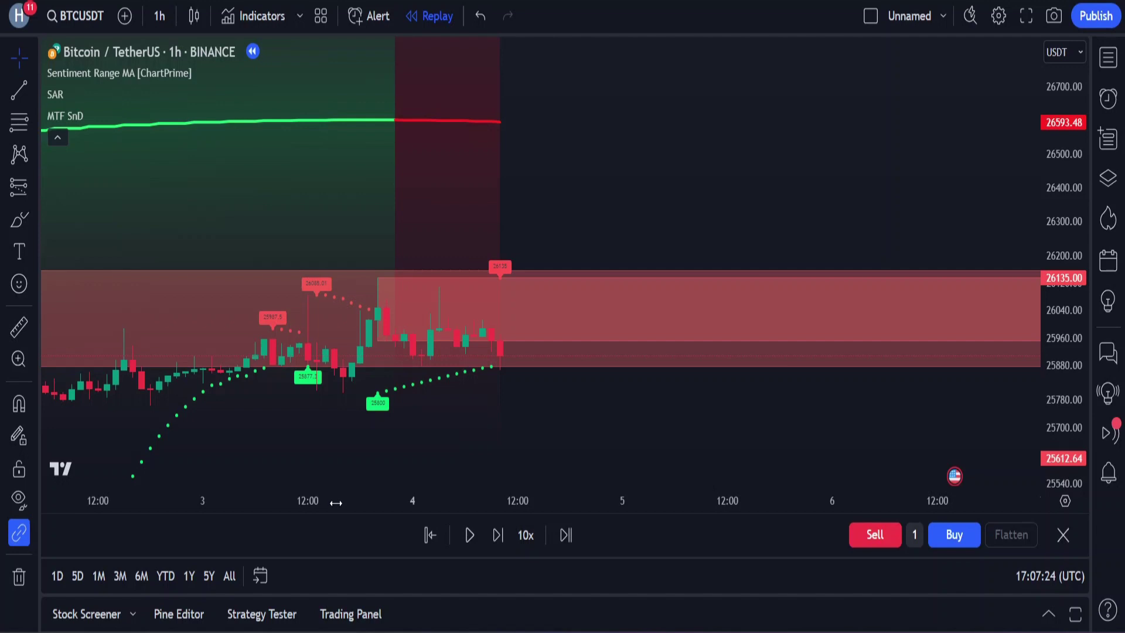
Step: Place a short from about 25,913 with stop near 26,140 and target 25,838.77
{"action": "left_click", "coordinate": [18, 187]}
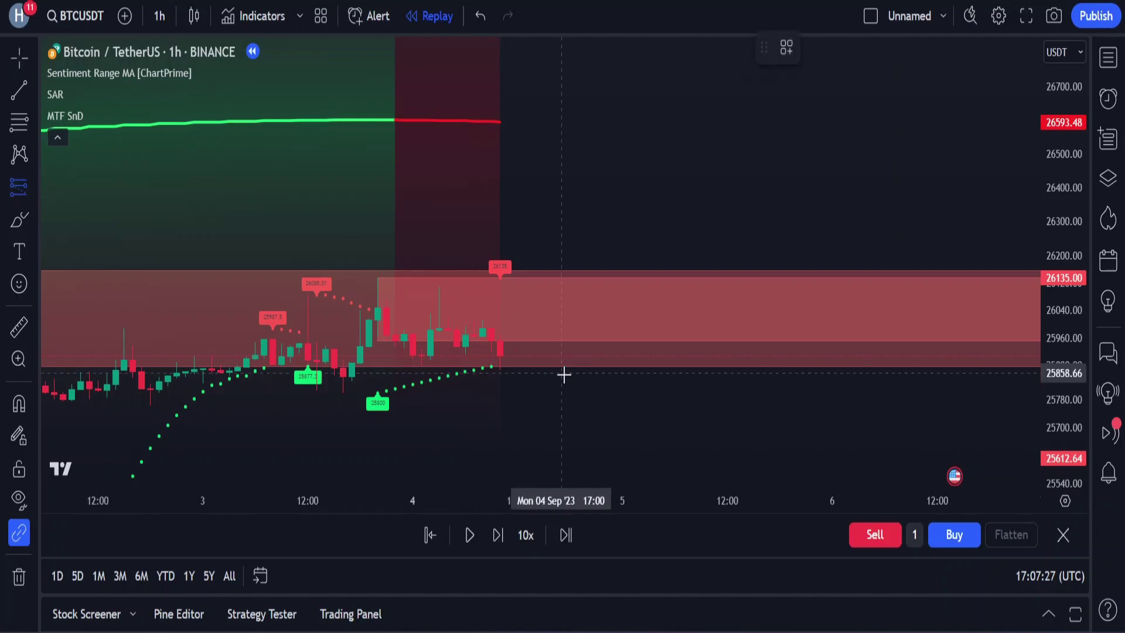
{"action": "left_click", "coordinate": [500, 353]}
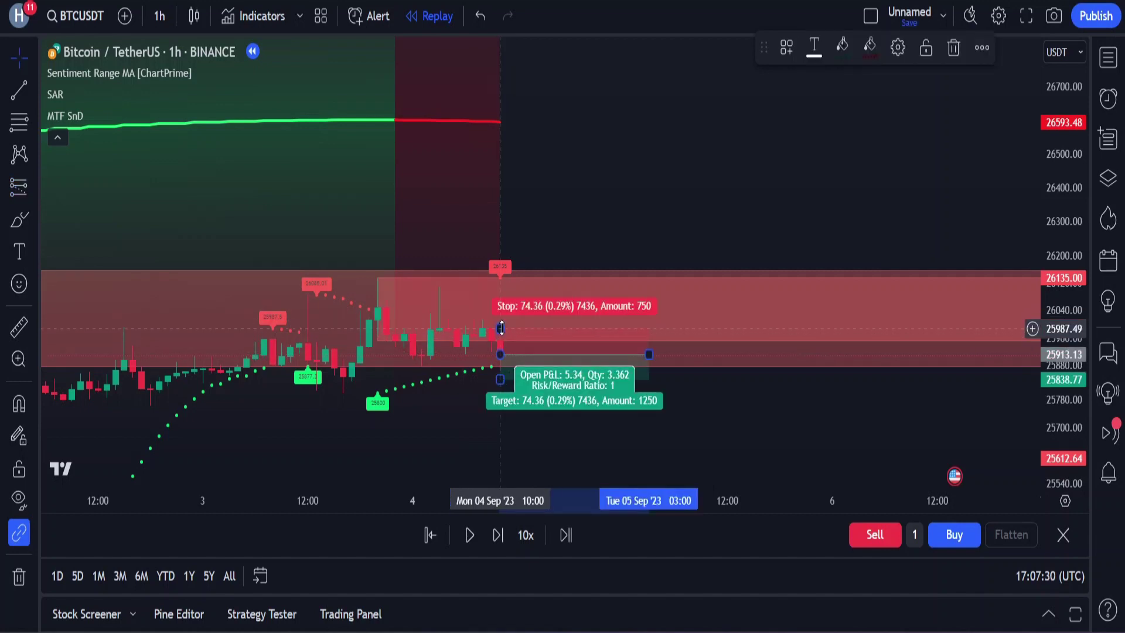
{"action": "left_click_drag", "start_coordinate": [502, 326], "coordinate": [516, 275]}
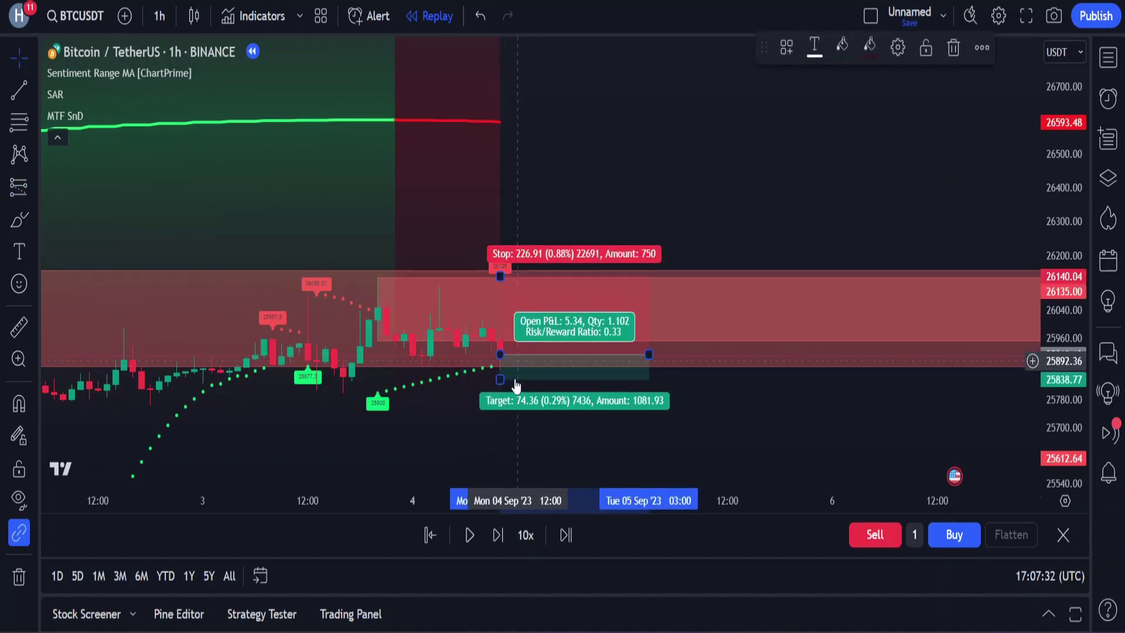
{"action": "left_click", "coordinate": [592, 424]}
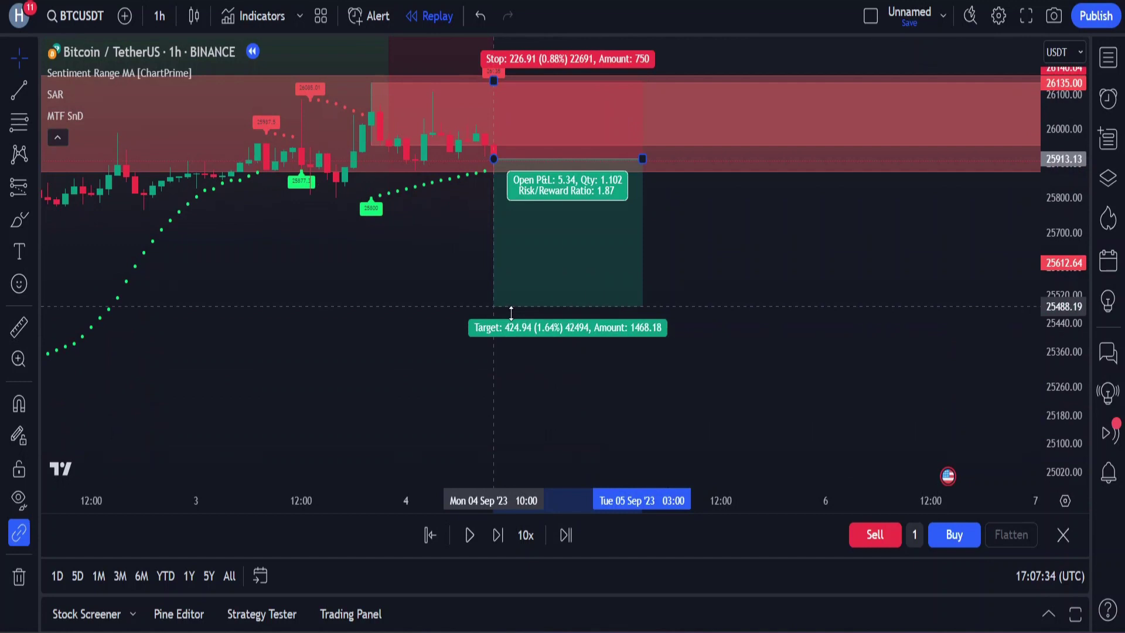